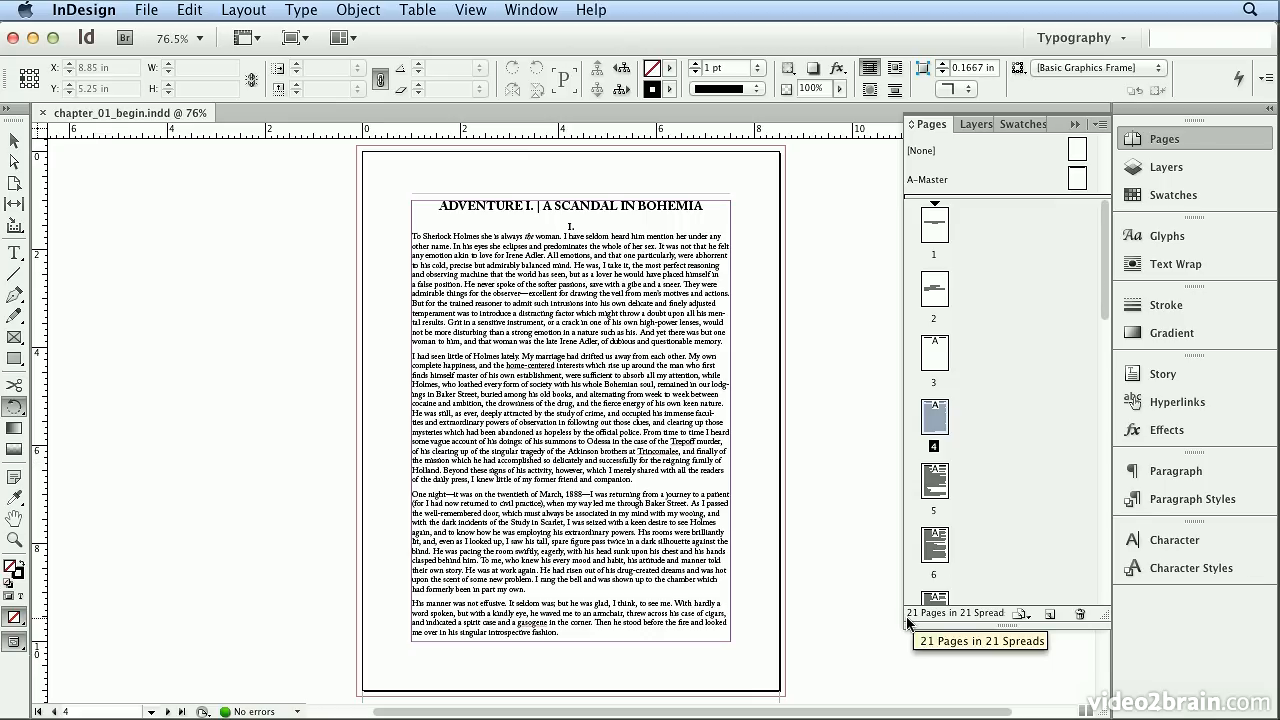
# - Arrange the page thumbnails horizontally and enlarge the Pages panel to fit all of the document's pages
pyautogui.click(1098, 127)
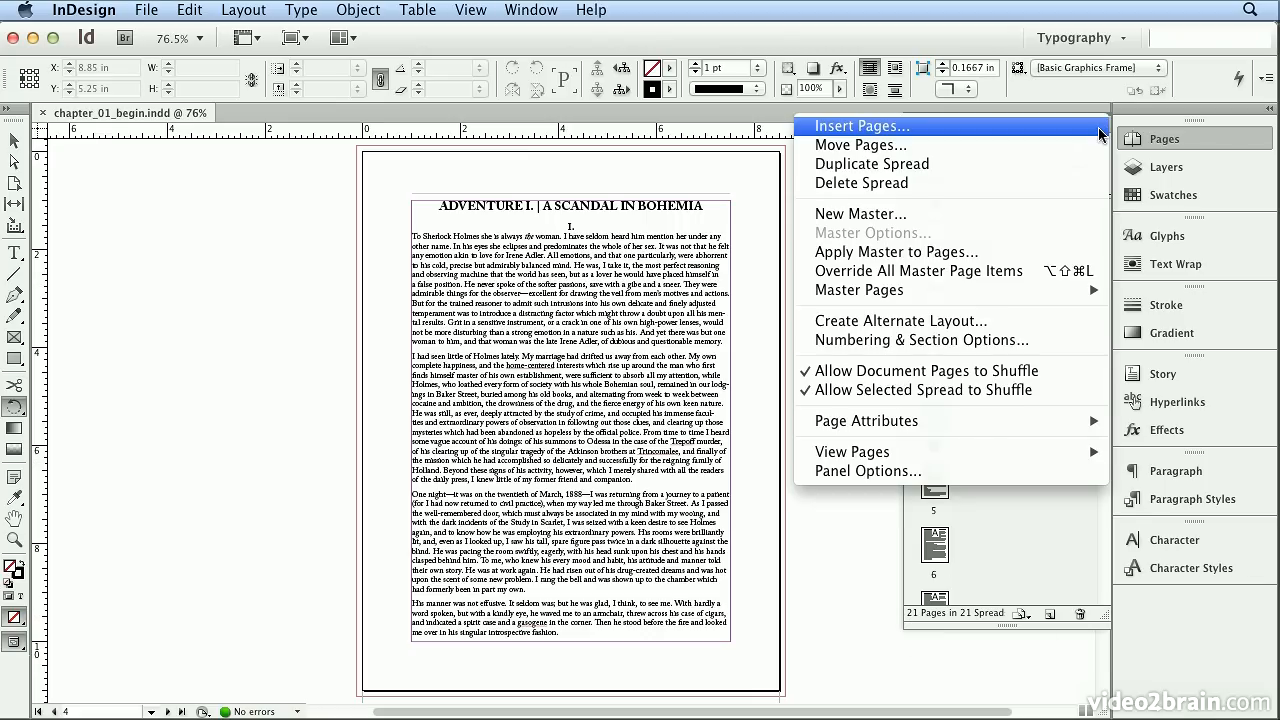
pyautogui.moveTo(986, 453)
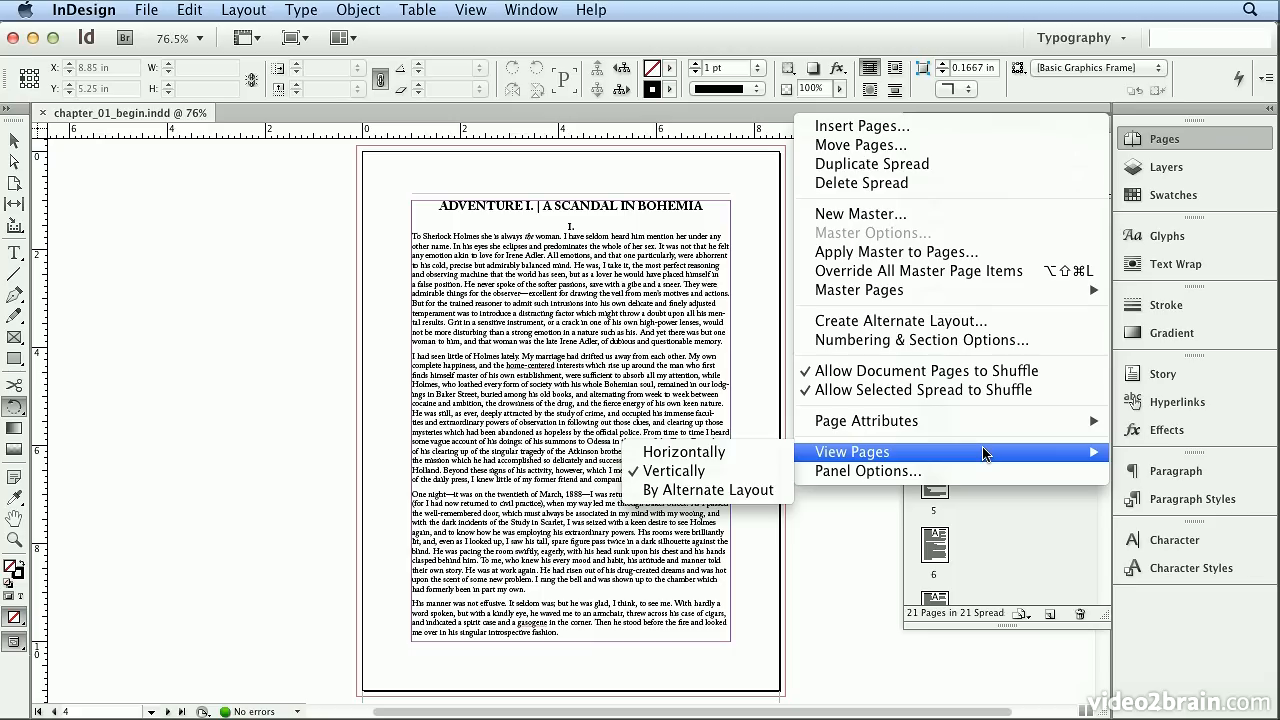
pyautogui.click(720, 451)
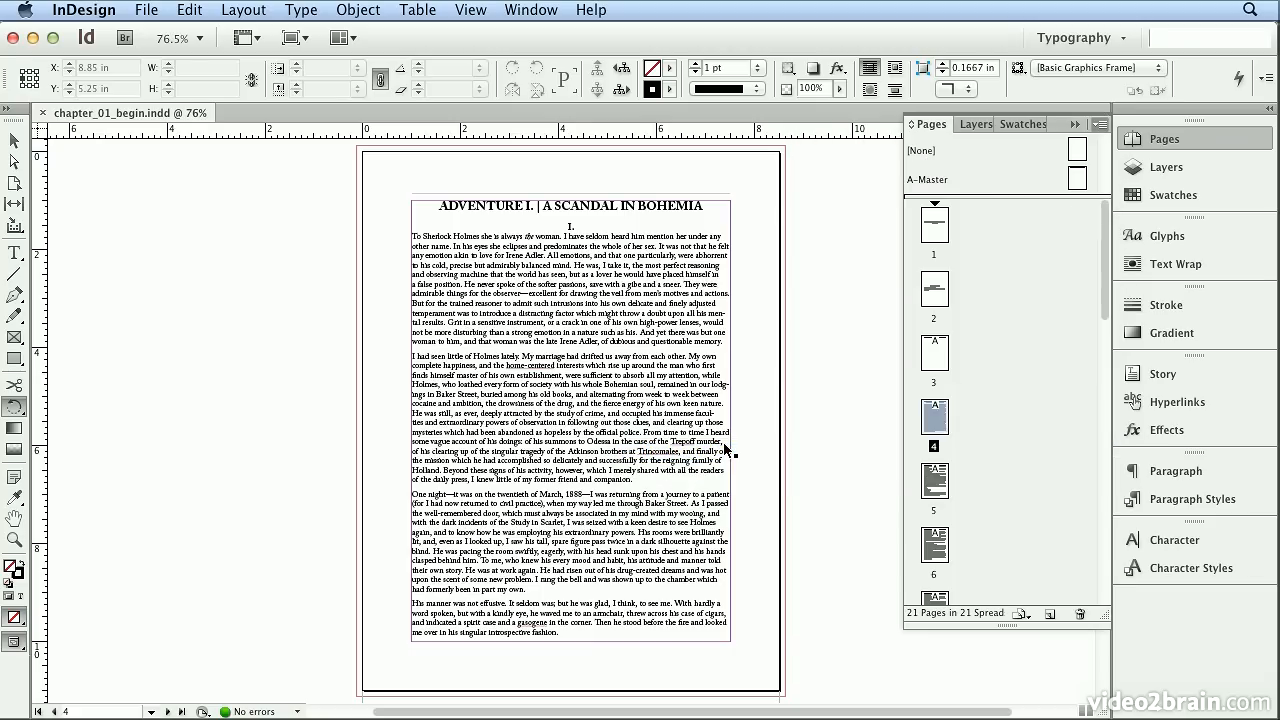
pyautogui.moveTo(1105, 625); pyautogui.dragTo(1066, 688)
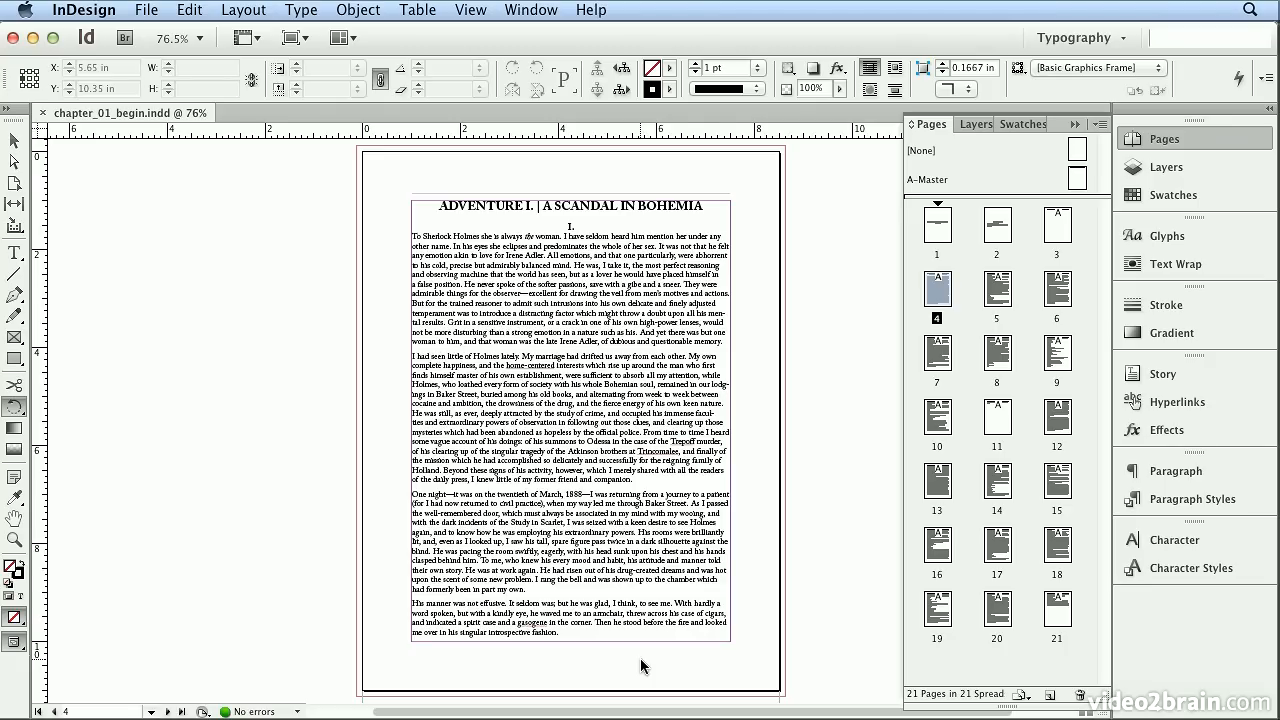
# - Set the page numbering style of the section starting at the title page to a, b, c, d..
pyautogui.doubleClick(935, 230)
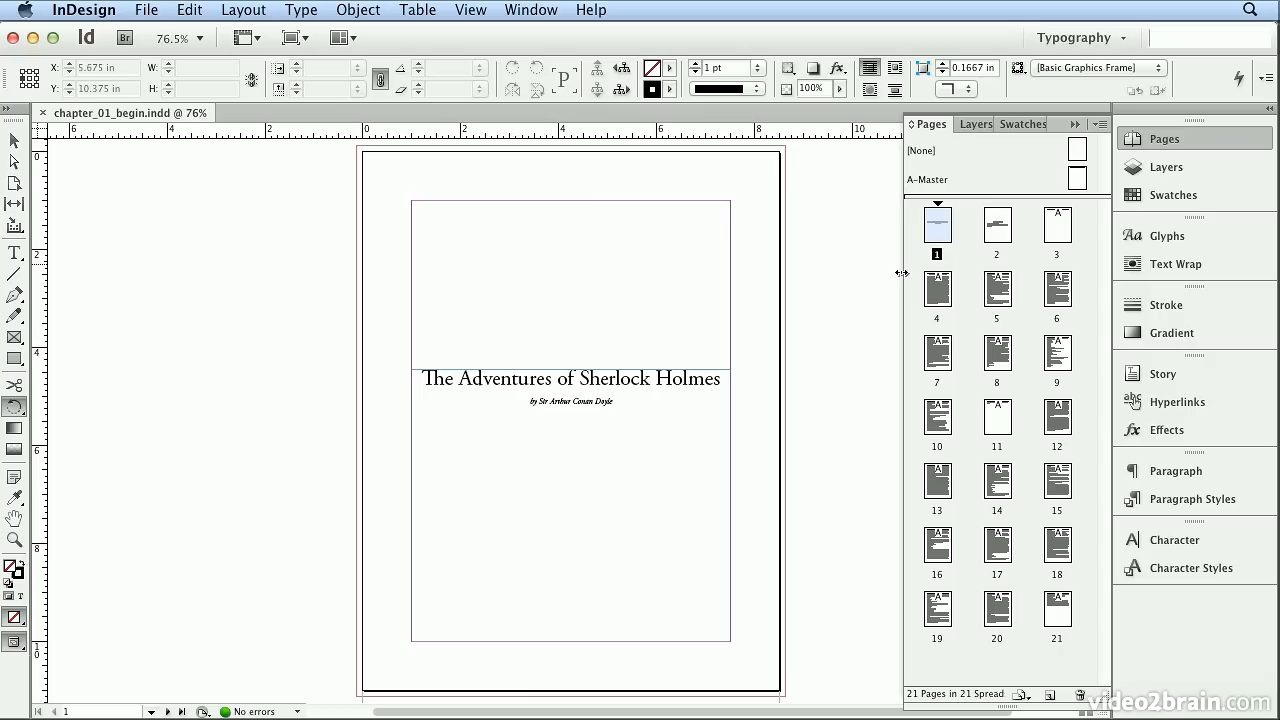
pyautogui.click(245, 12)
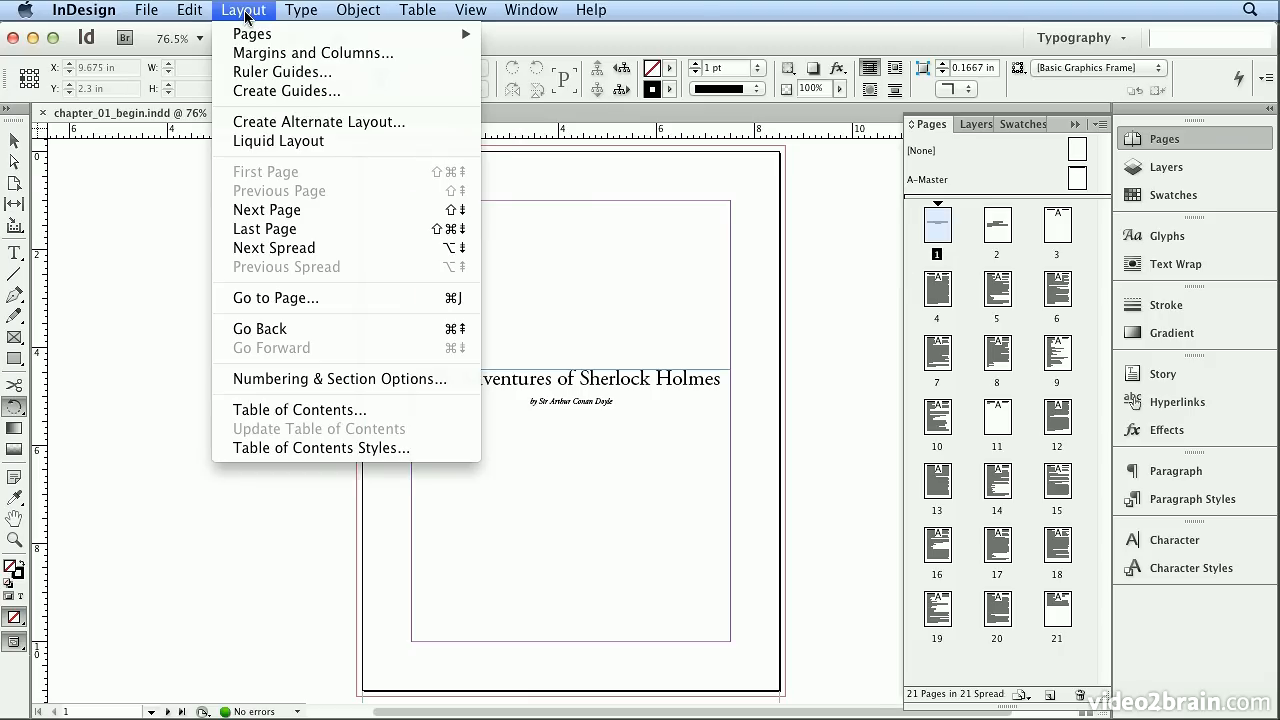
pyautogui.click(289, 378)
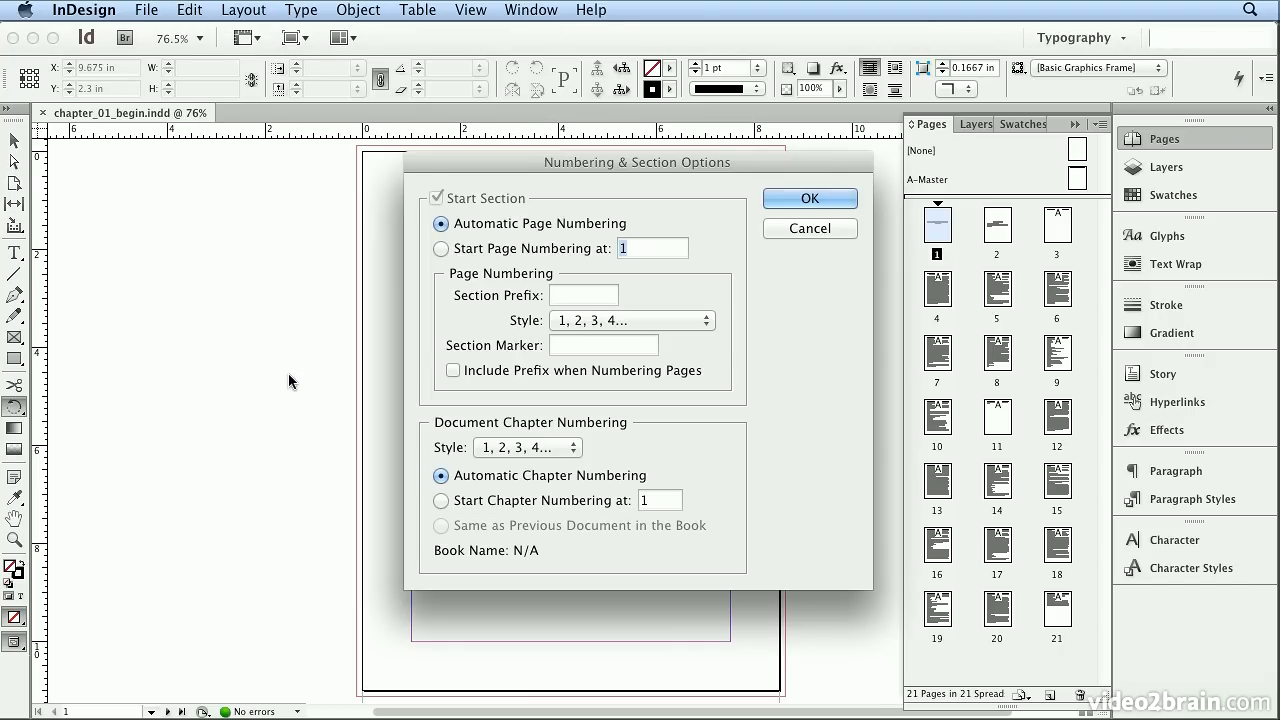
pyautogui.click(597, 321)
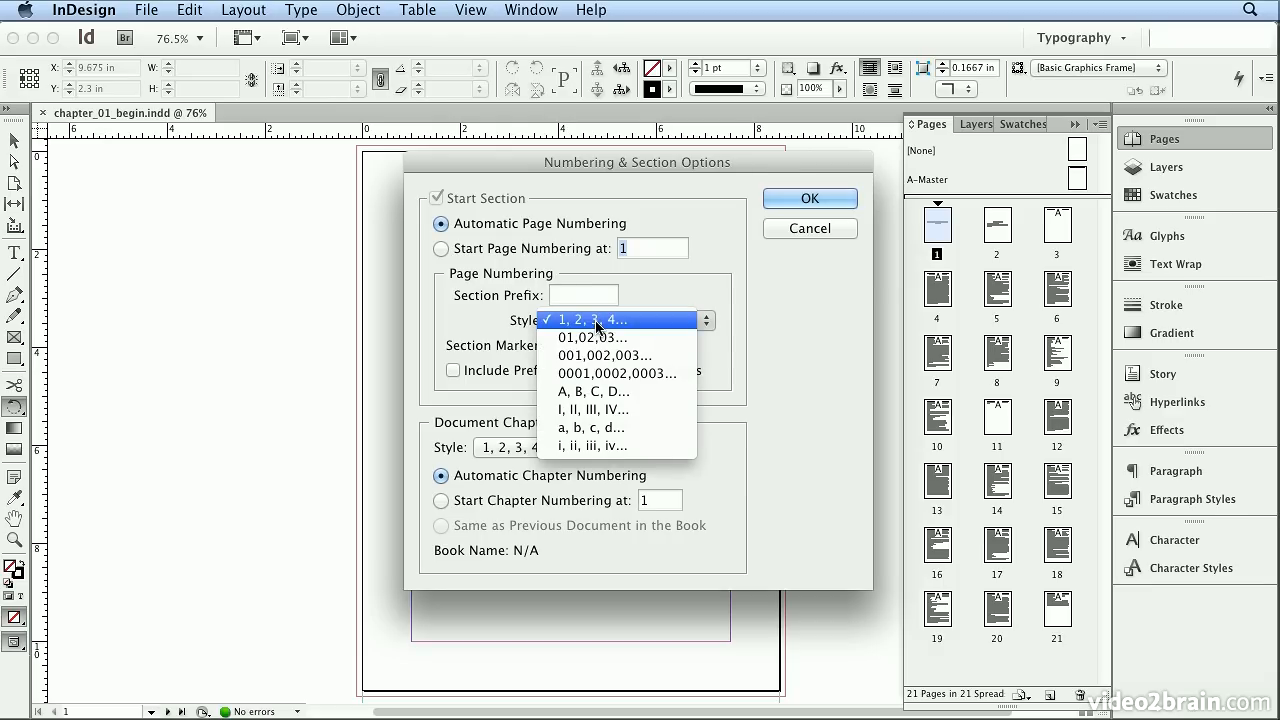
pyautogui.click(636, 427)
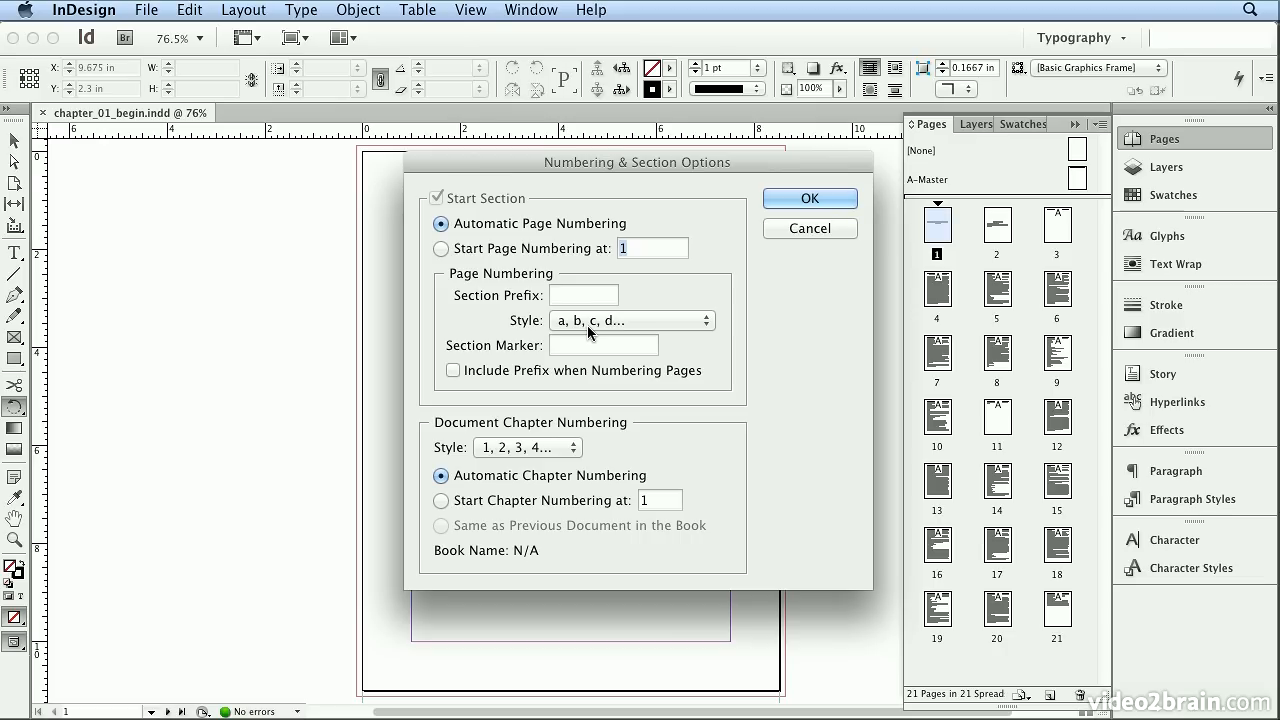
pyautogui.click(587, 325)
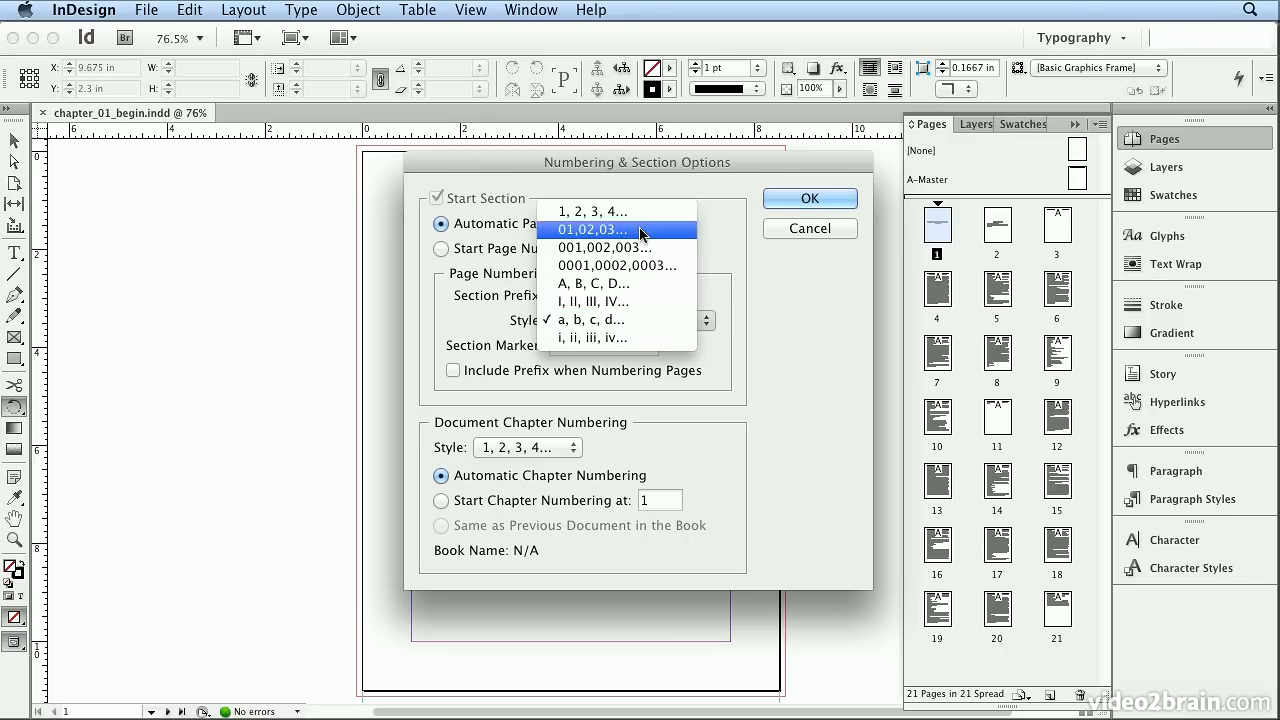
pyautogui.click(628, 319)
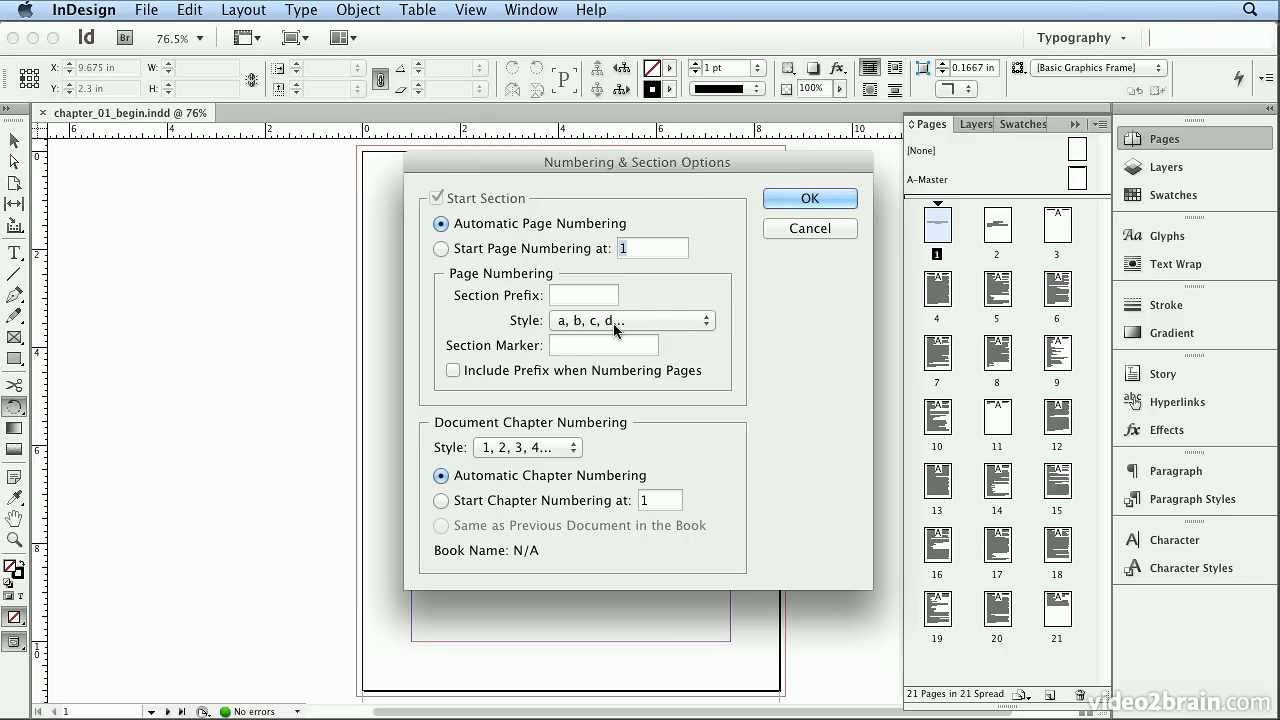
pyautogui.click(809, 199)
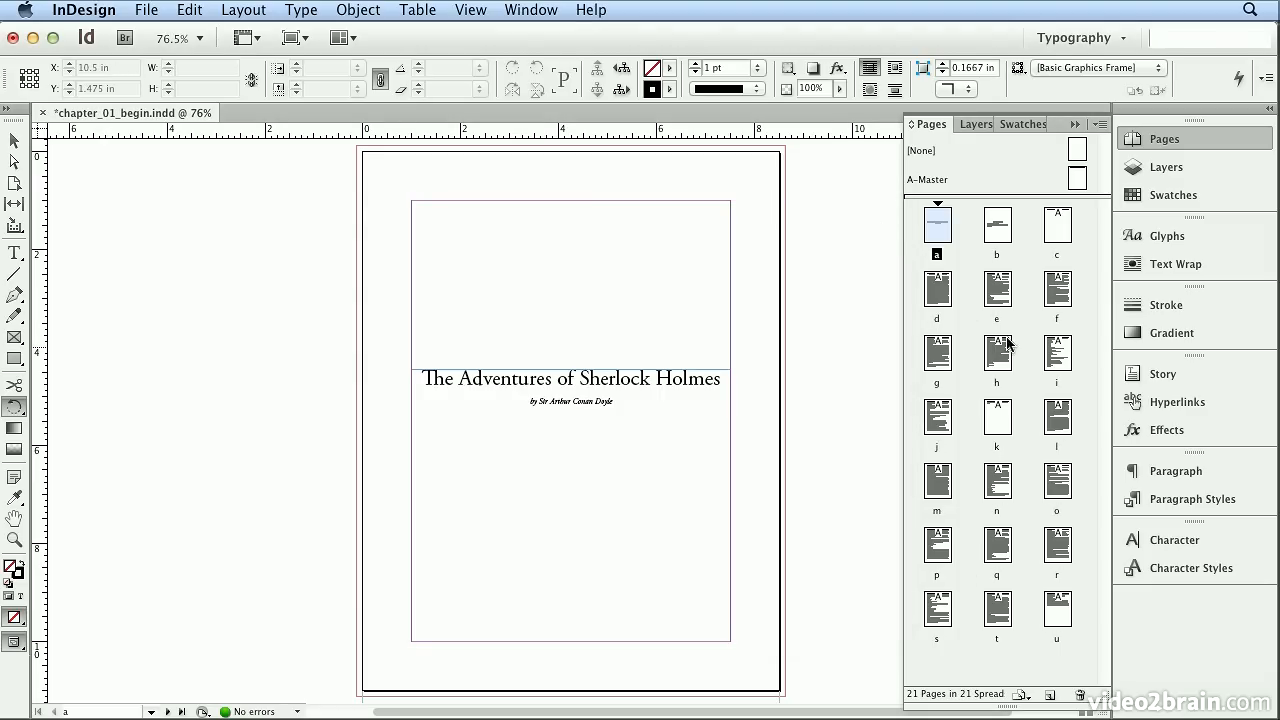
# - Start a new section at the Contents page, with page numbering starting at 1 in the i, ii, iii, iv... style
pyautogui.doubleClick(1006, 237)
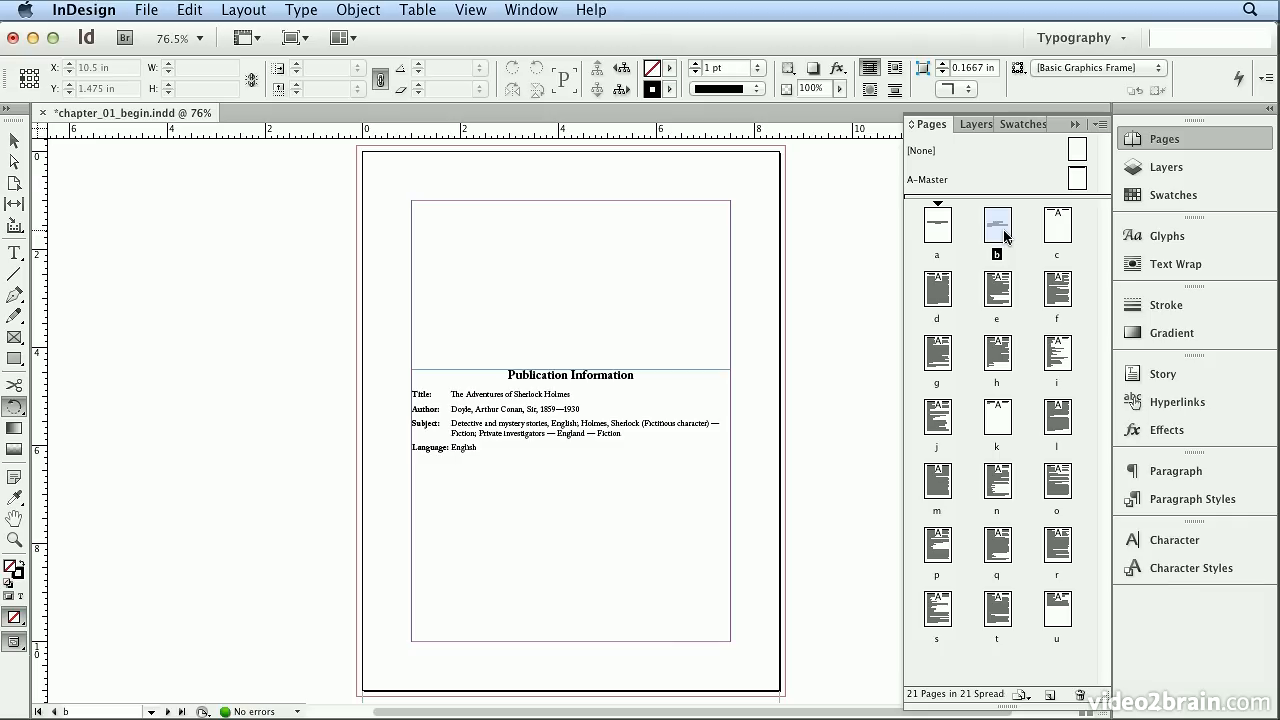
pyautogui.doubleClick(1056, 238)
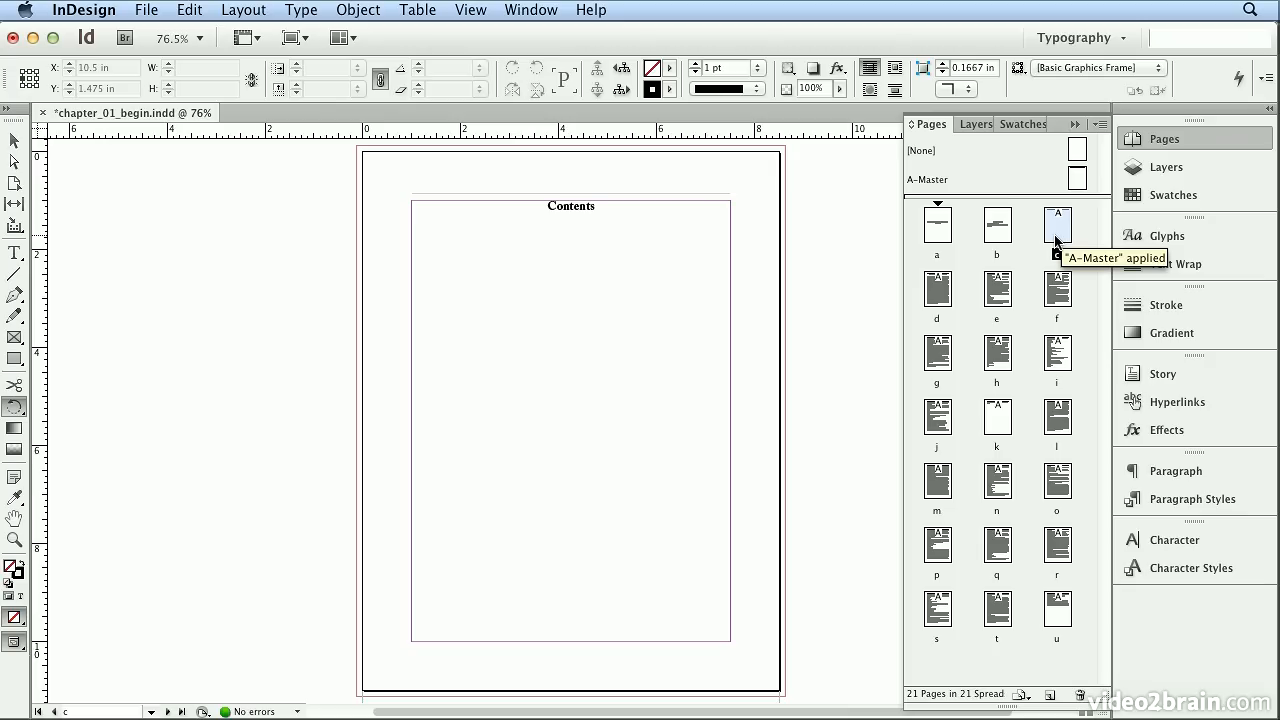
pyautogui.click(238, 10)
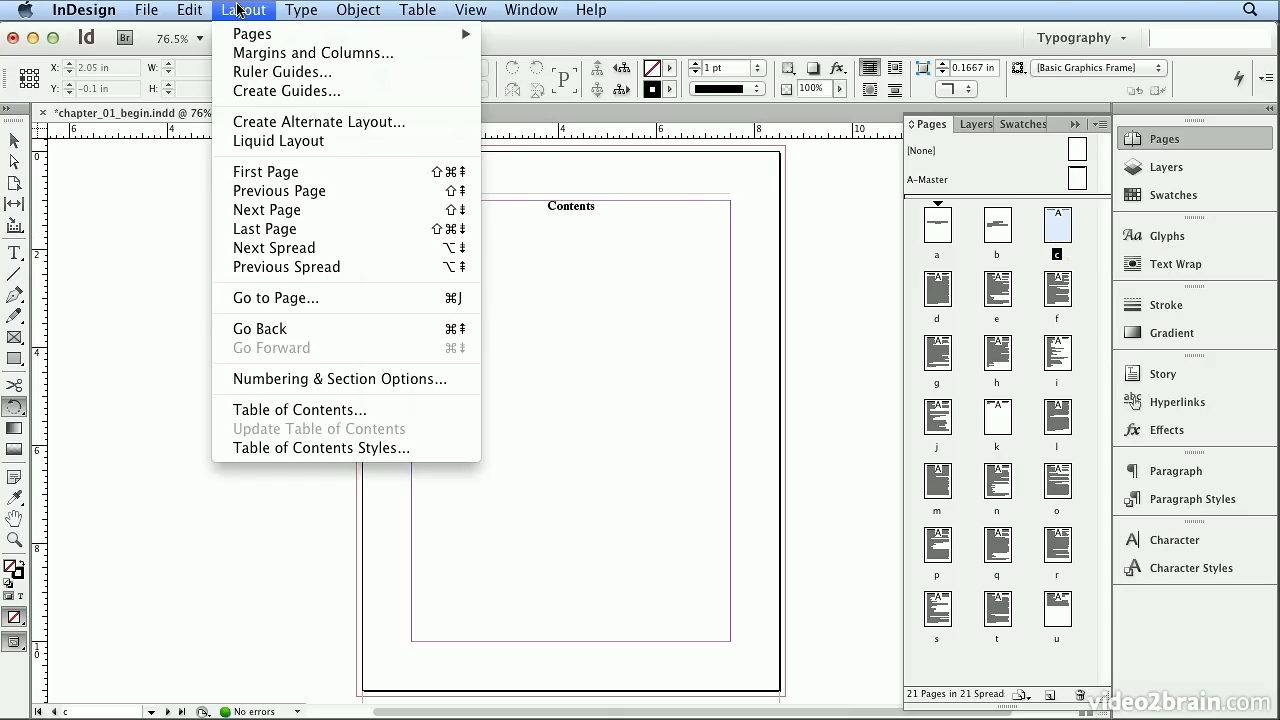
pyautogui.click(279, 378)
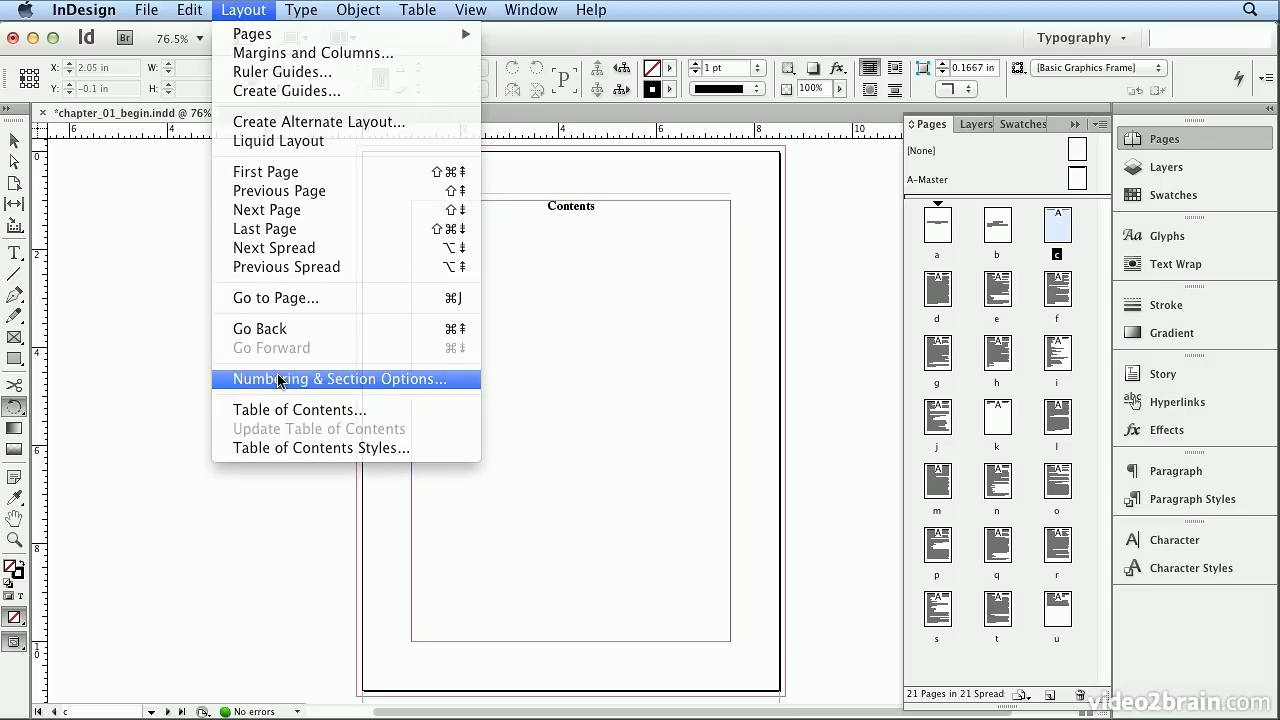
pyautogui.click(440, 249)
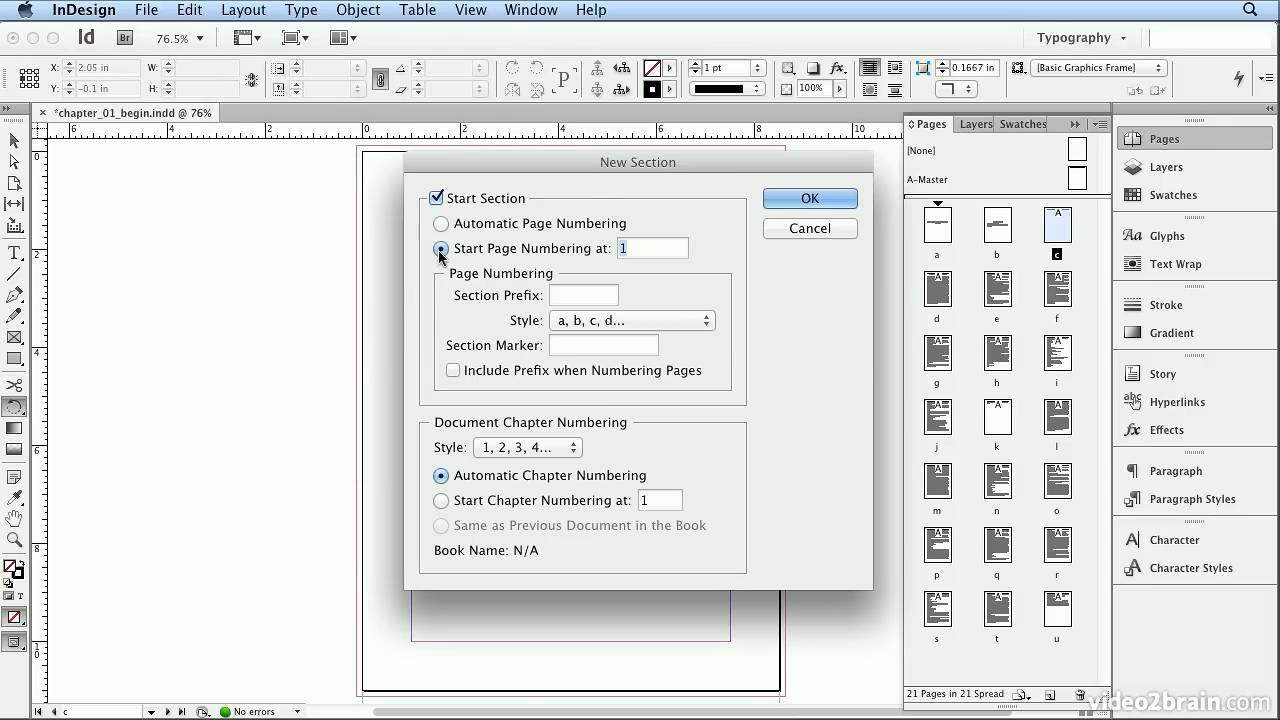
pyautogui.click(608, 321)
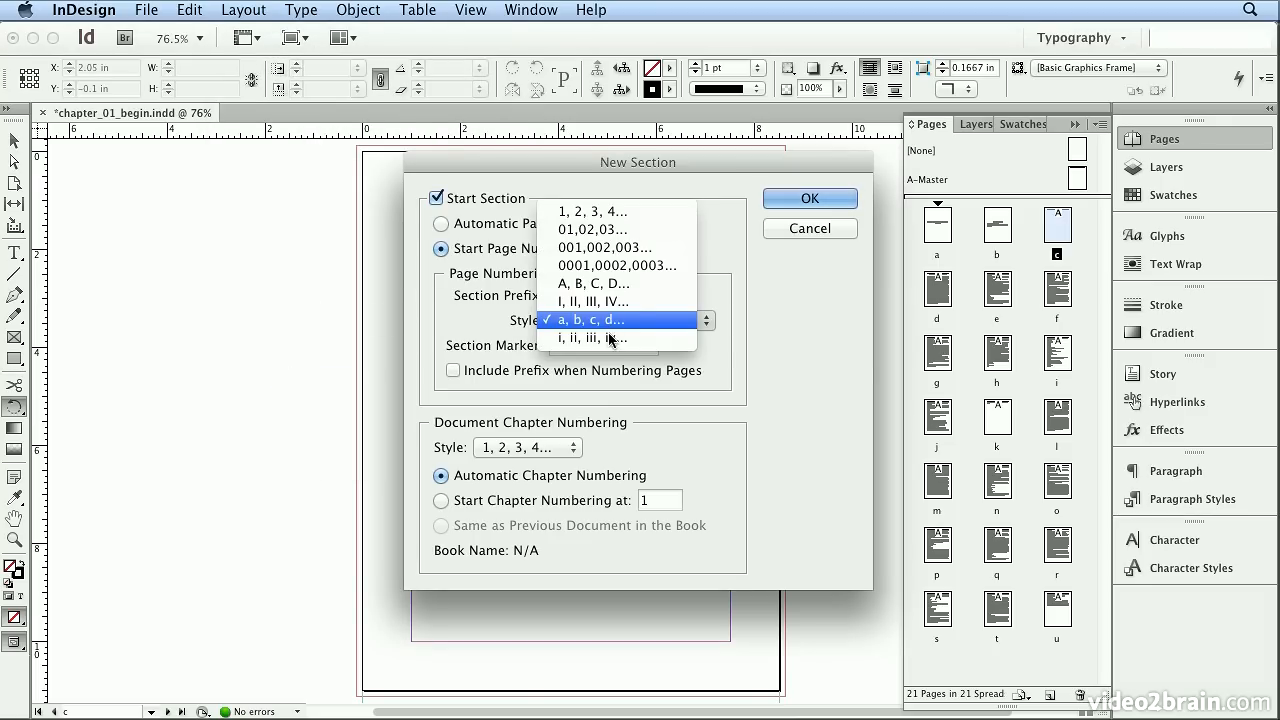
pyautogui.click(605, 338)
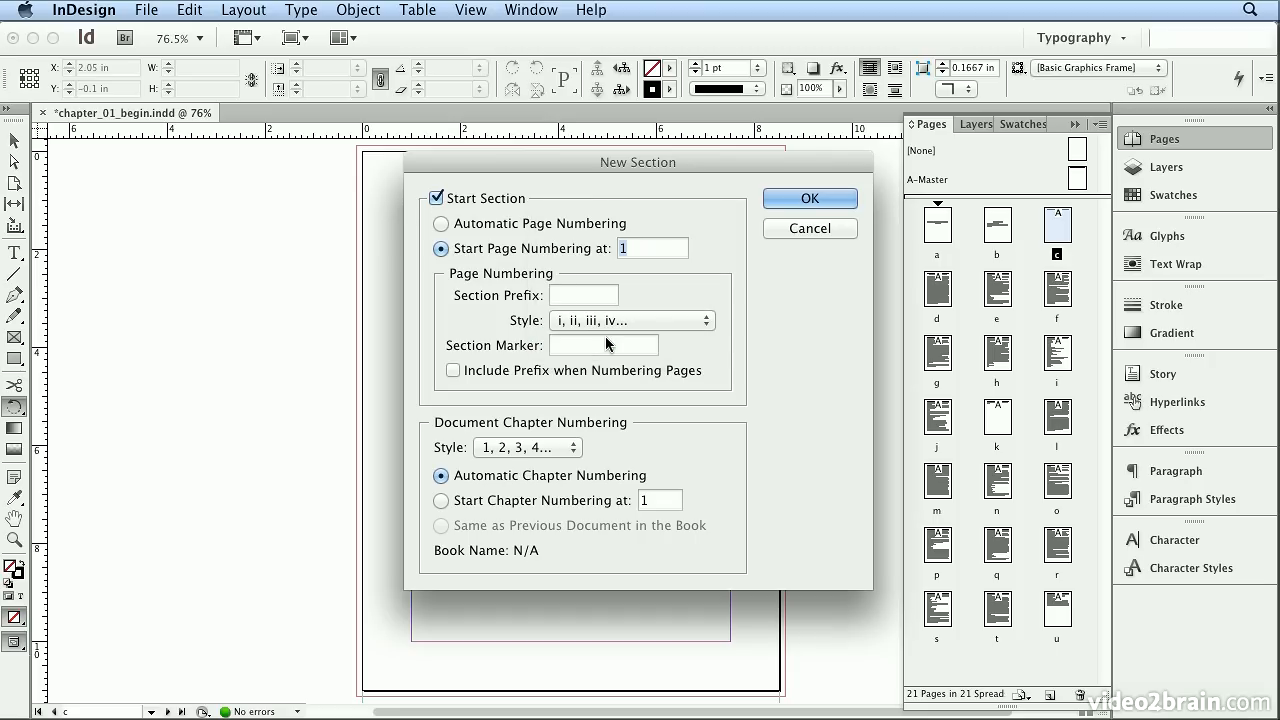
pyautogui.click(843, 202)
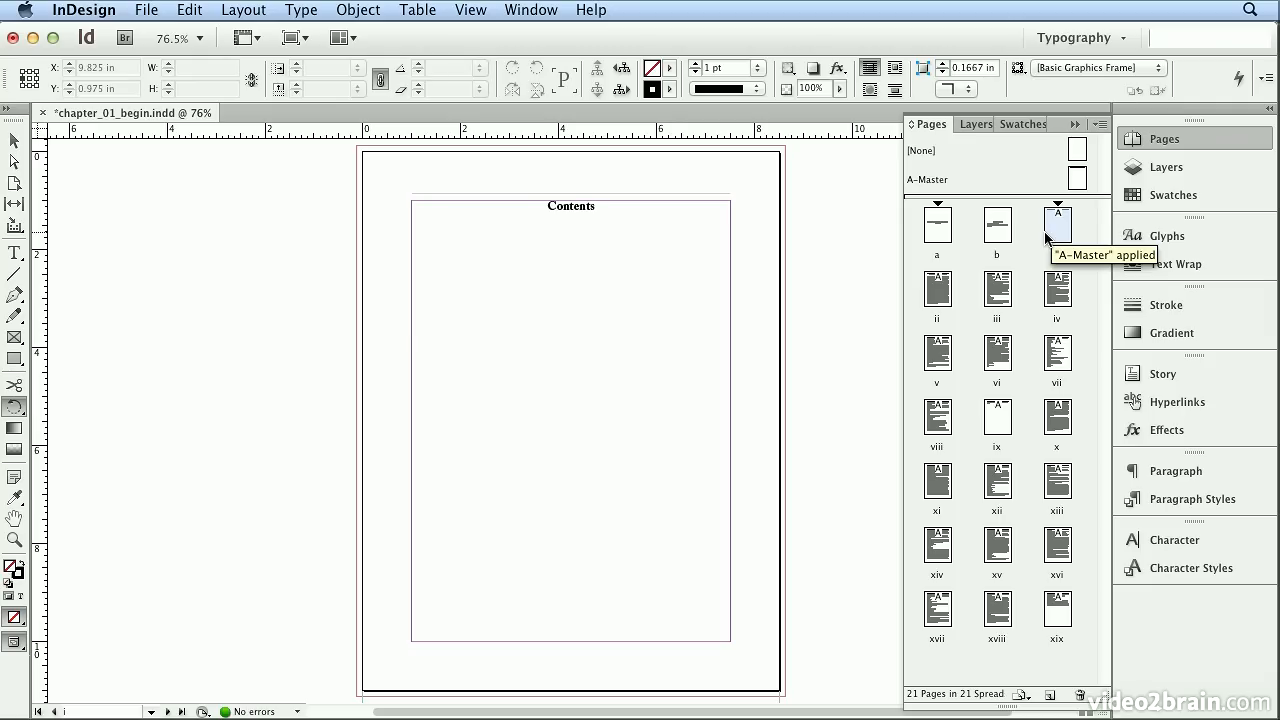
# - Start a new section at the "Adventure I" page, with page numbering starting at 1 in the 1, 2, 3, 4... style
pyautogui.doubleClick(930, 294)
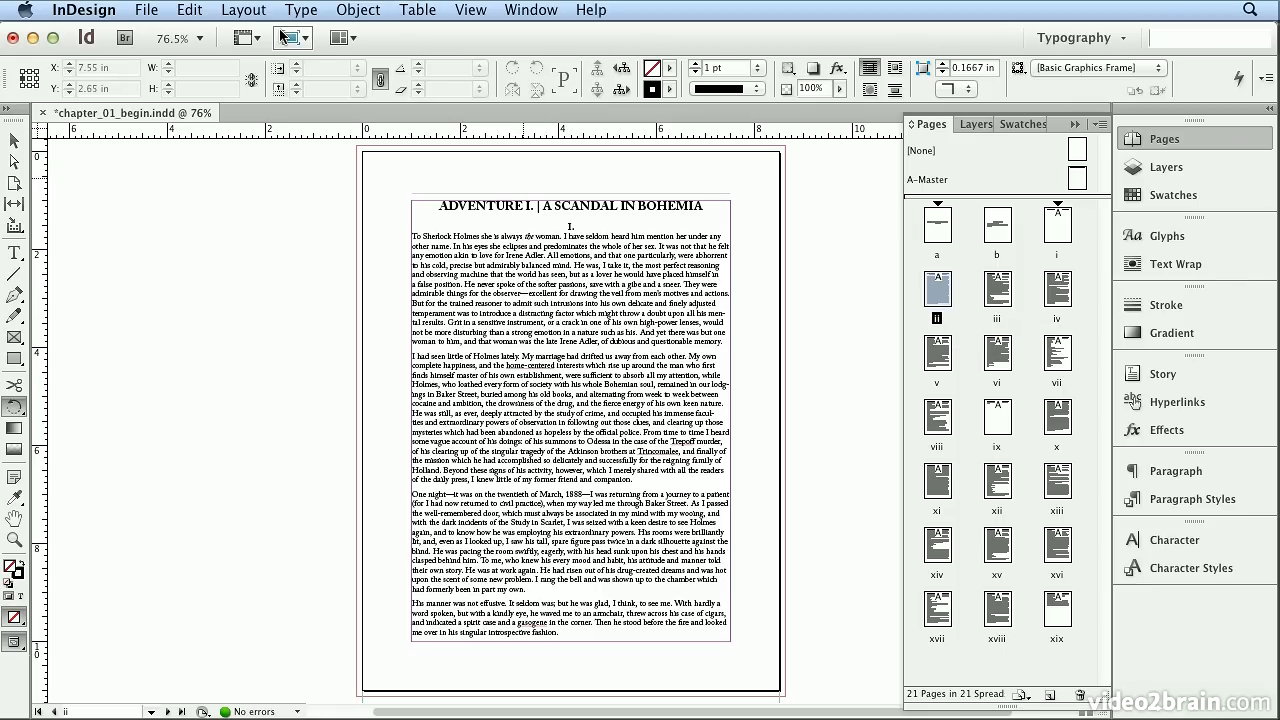
pyautogui.click(256, 12)
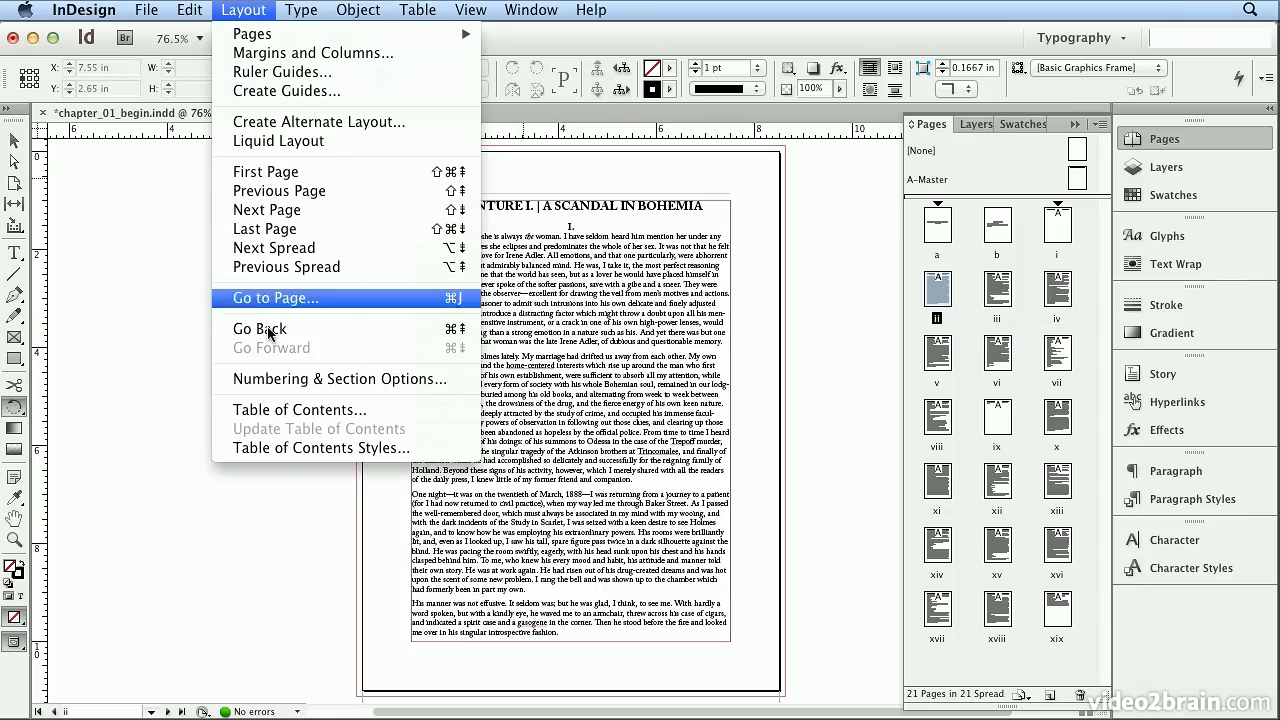
pyautogui.click(275, 380)
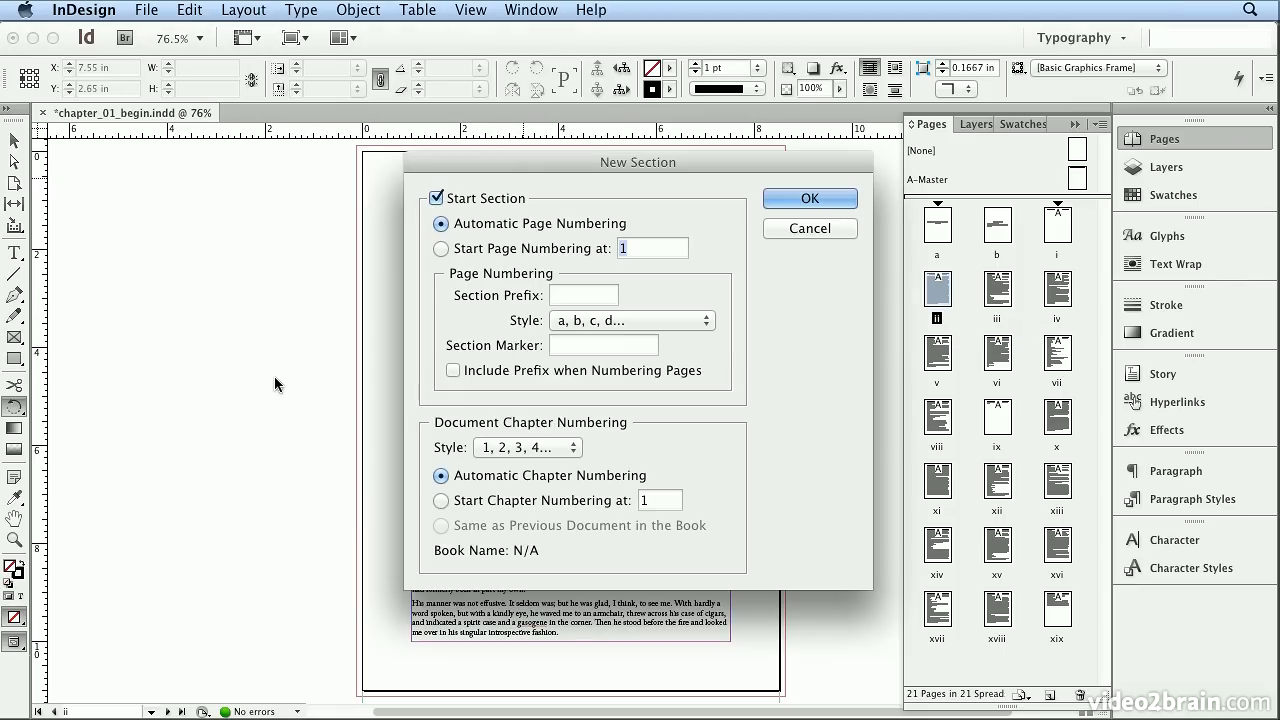
pyautogui.click(463, 249)
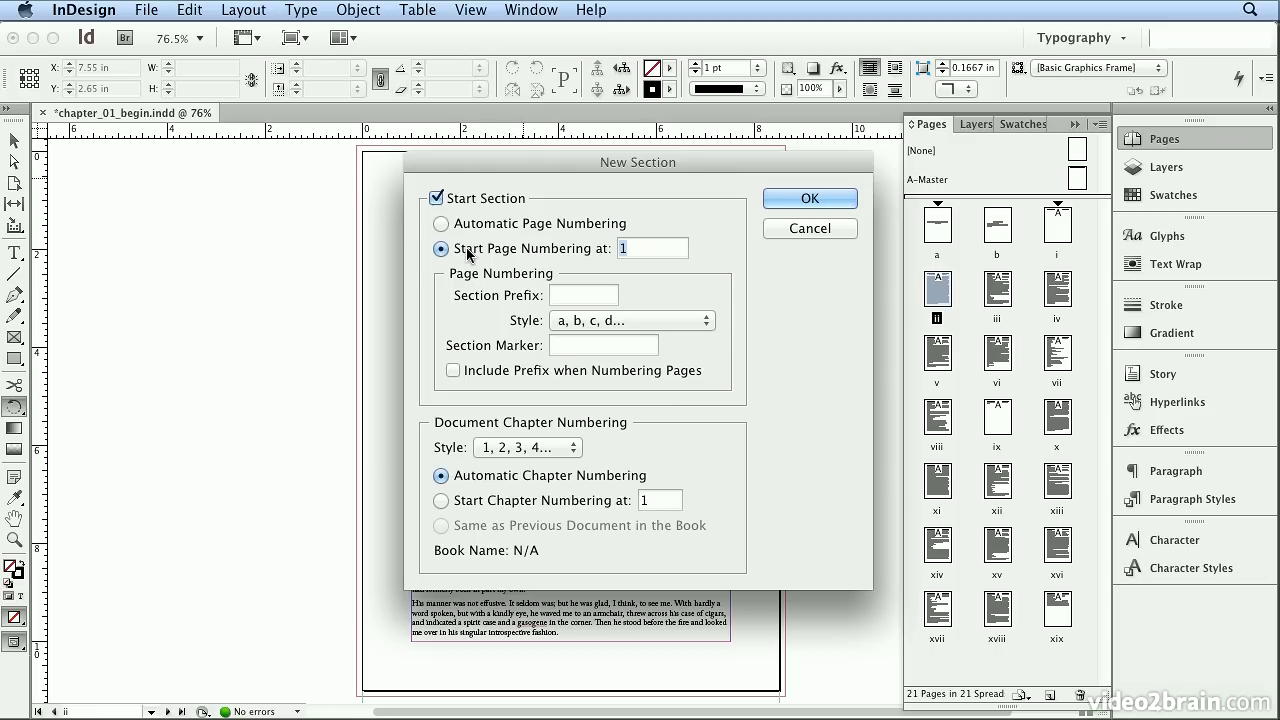
pyautogui.click(602, 323)
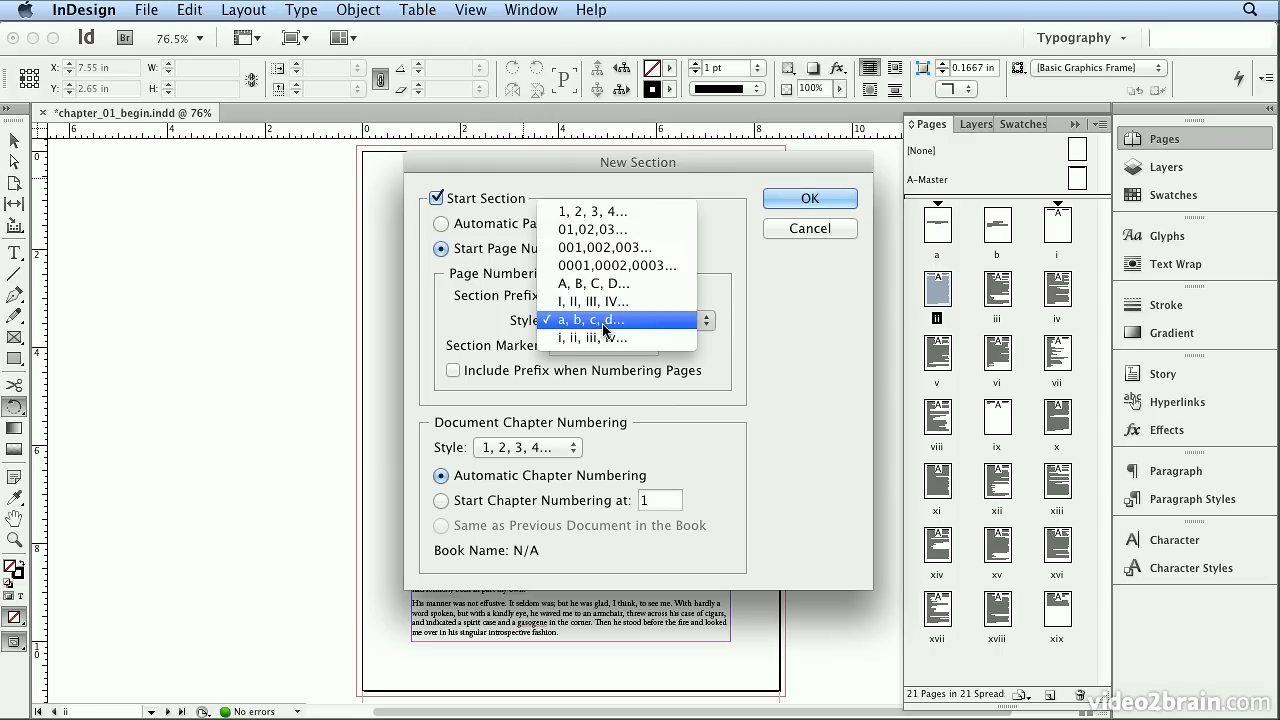
pyautogui.click(588, 212)
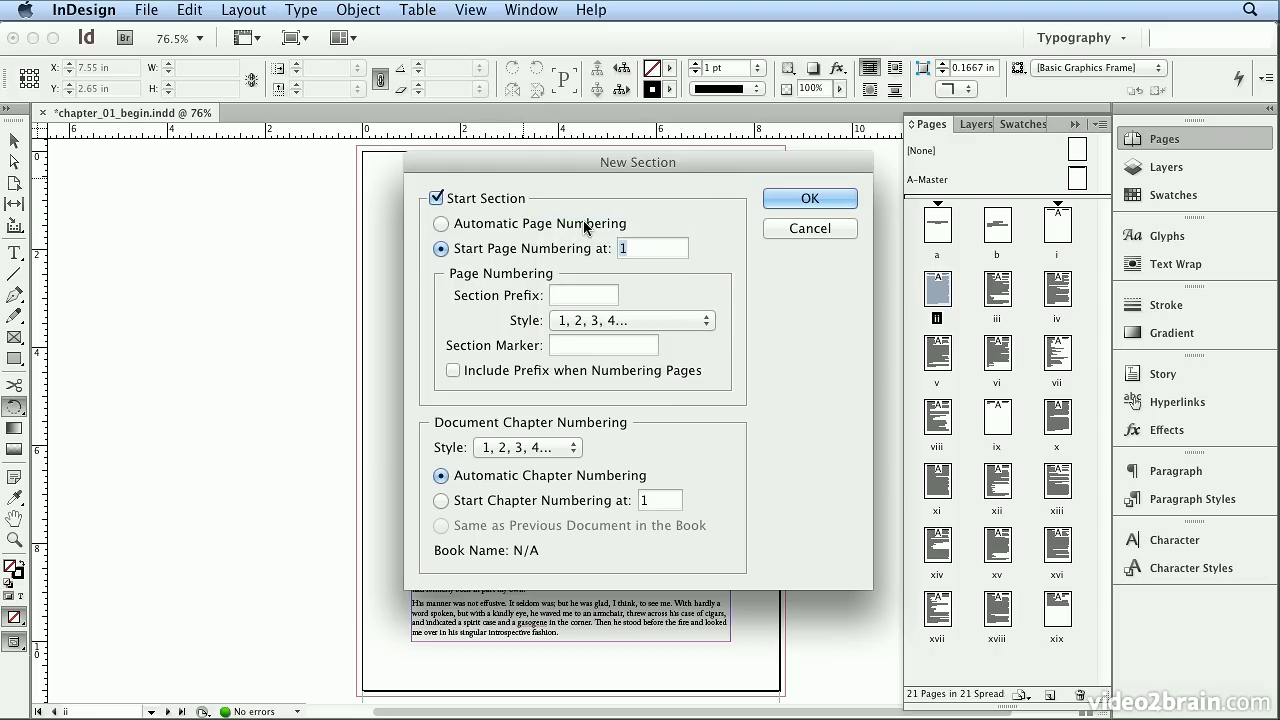
pyautogui.click(846, 201)
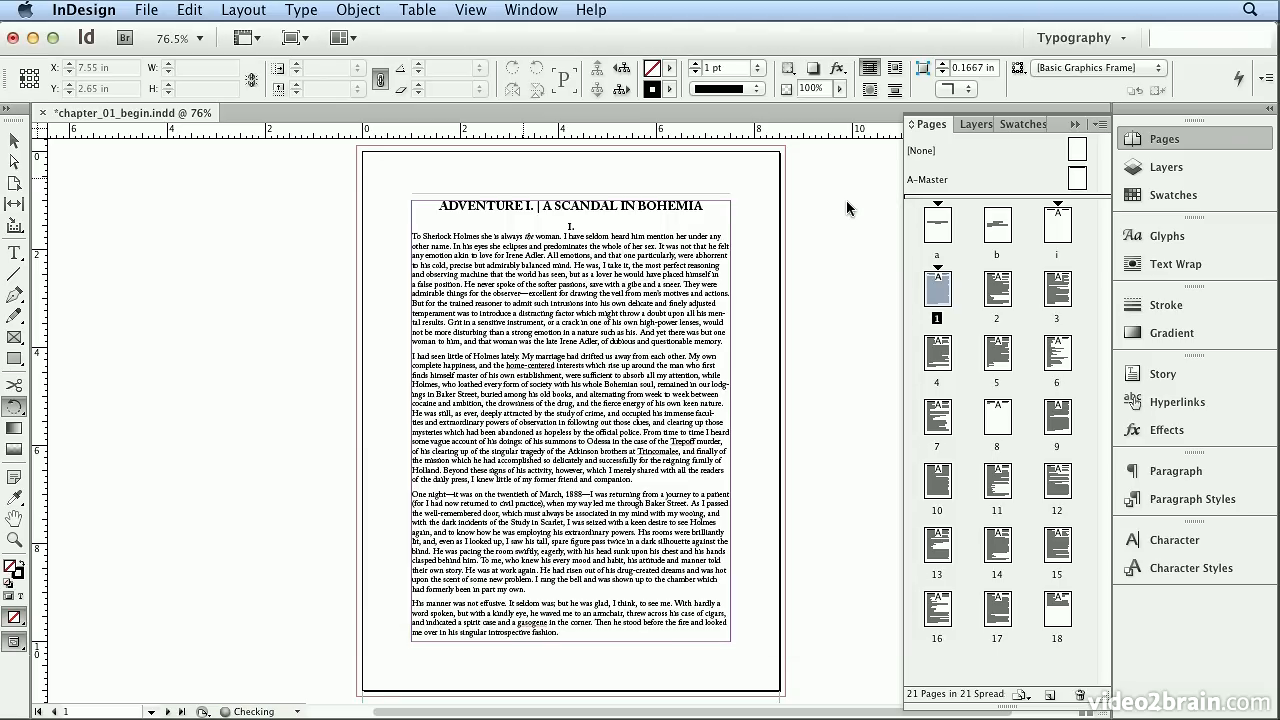
# - Review the front matter, Contents and first chapter pages against their new section page numbers
pyautogui.doubleClick(1010, 286)
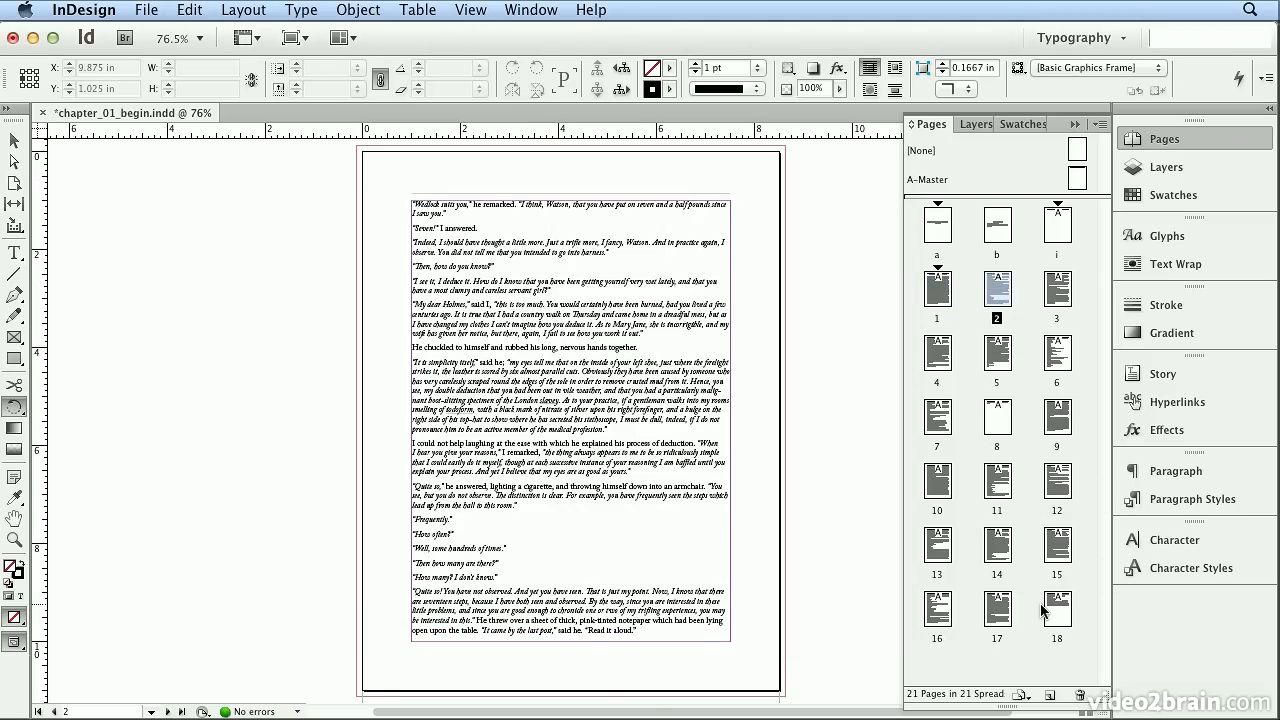
pyautogui.doubleClick(1064, 238)
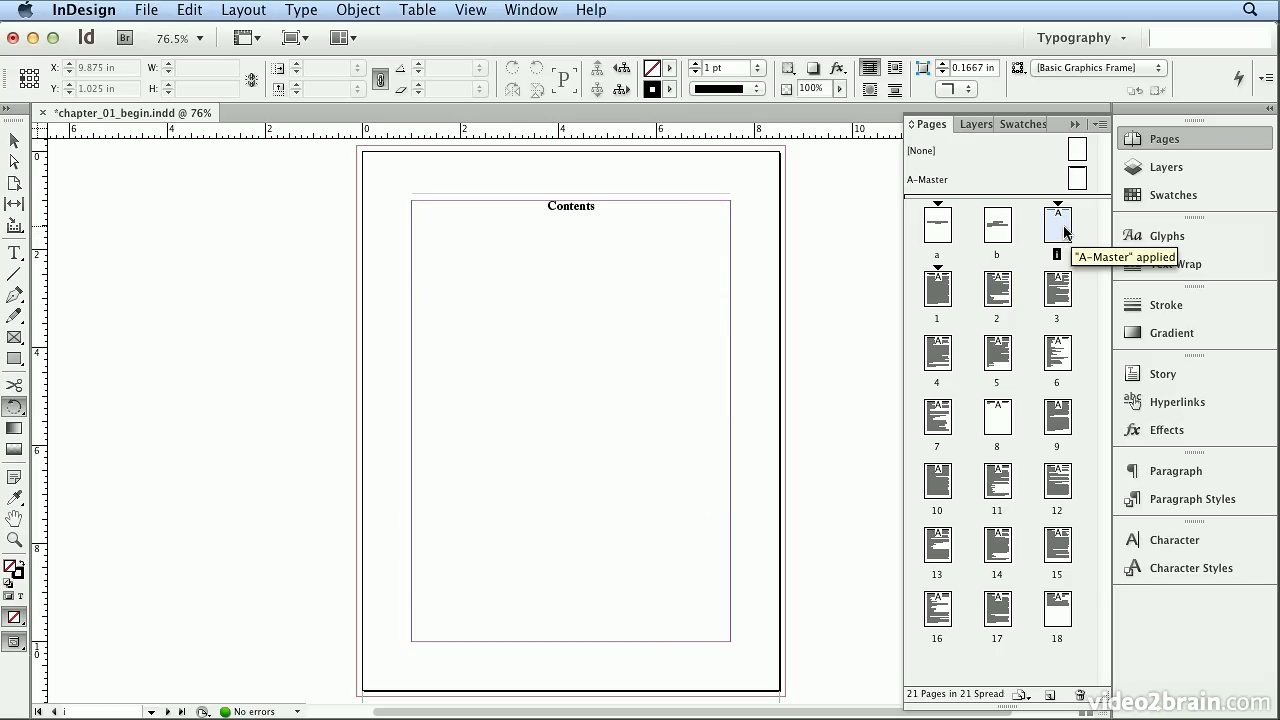
pyautogui.doubleClick(1004, 232)
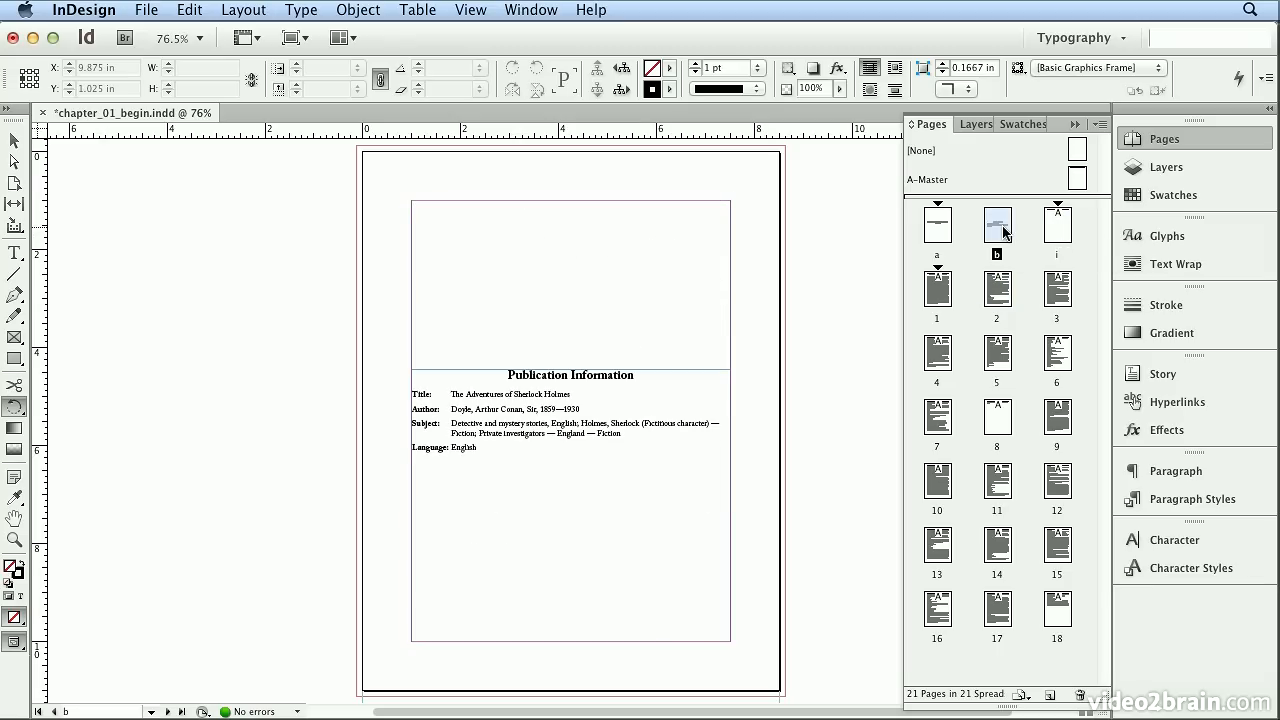
pyautogui.doubleClick(942, 228)
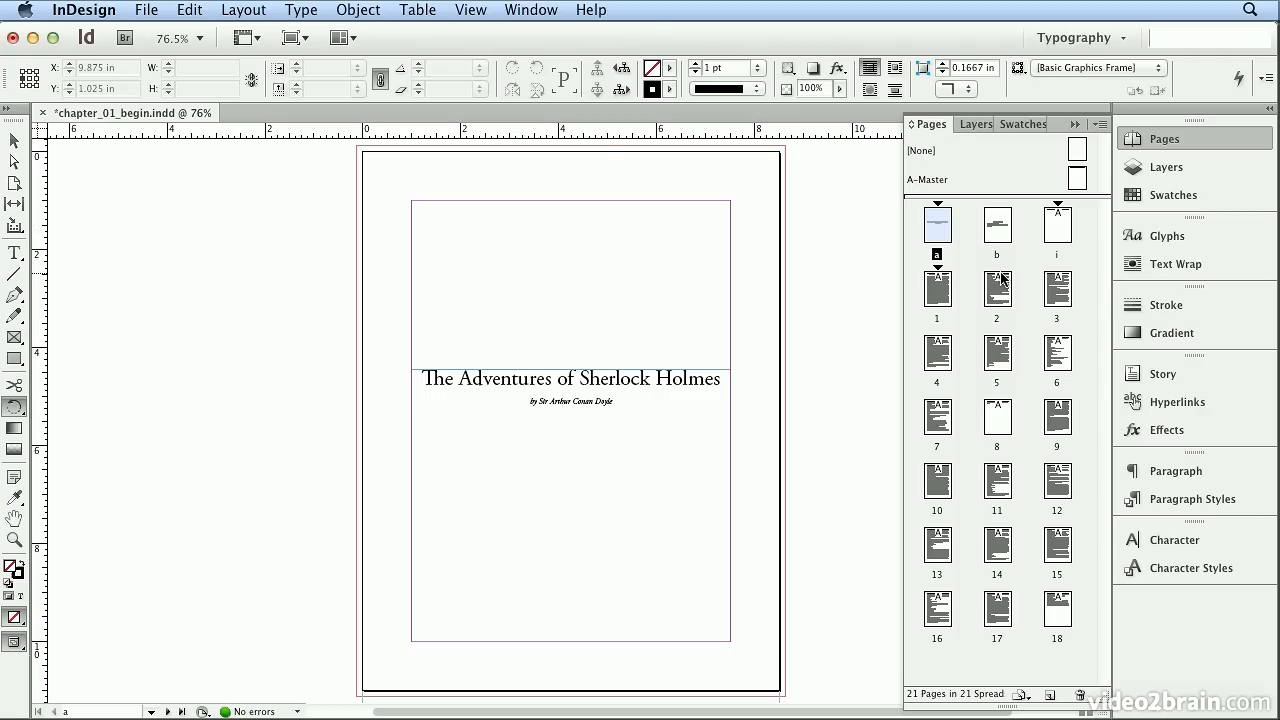
pyautogui.doubleClick(935, 290)
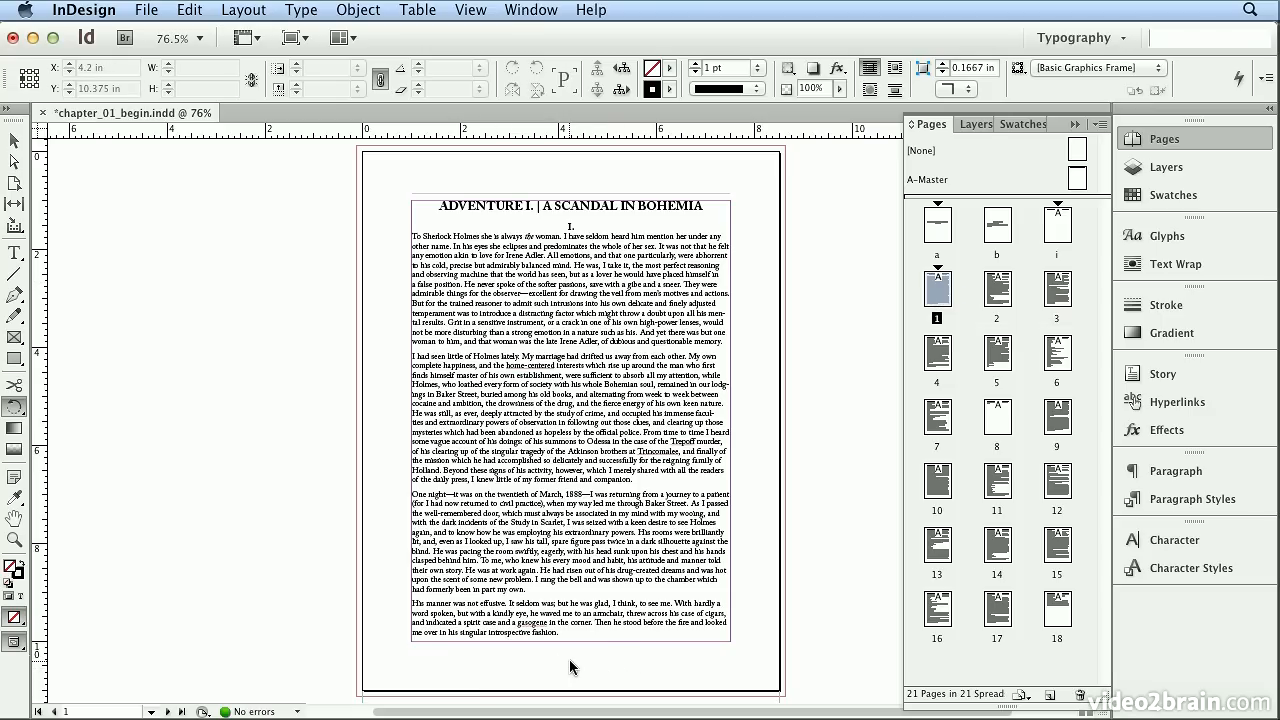
# - Draw a text frame about 6.5 in wide and 0.25 in high on A-Master, directly below the bottom margin
pyautogui.doubleClick(926, 183)
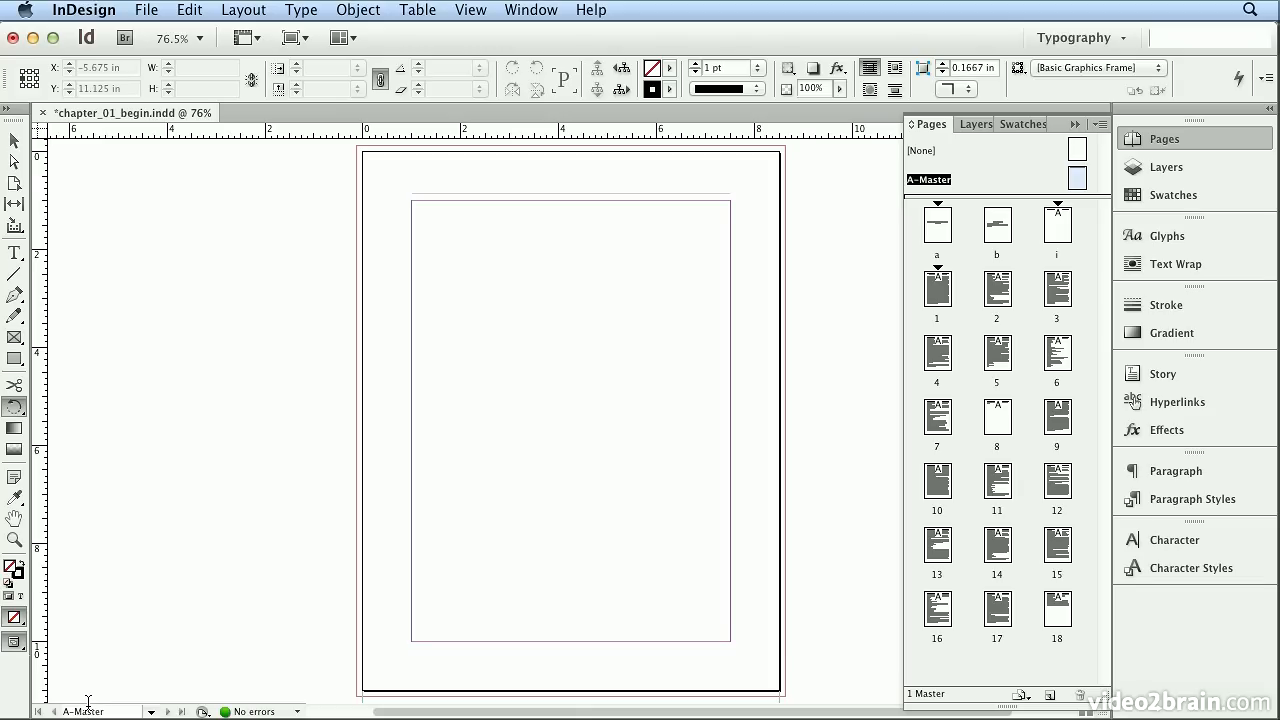
pyautogui.click(15, 254)
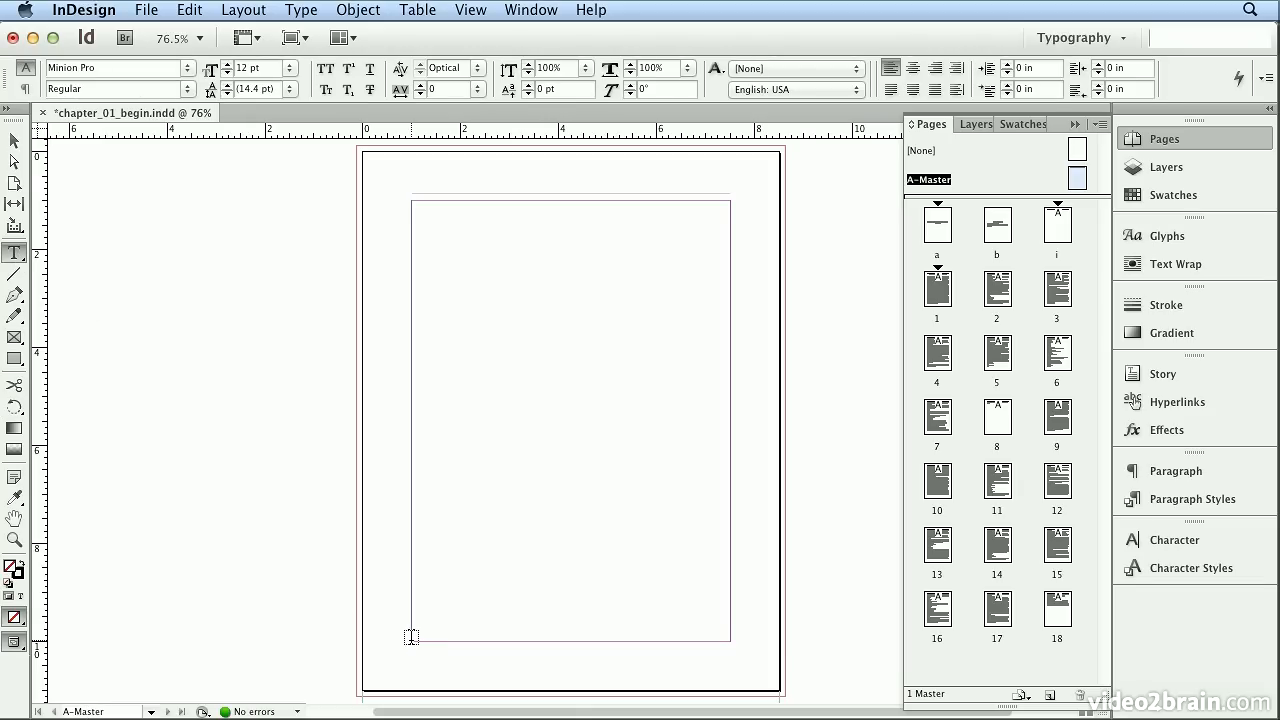
pyautogui.moveTo(412, 637); pyautogui.dragTo(733, 657)
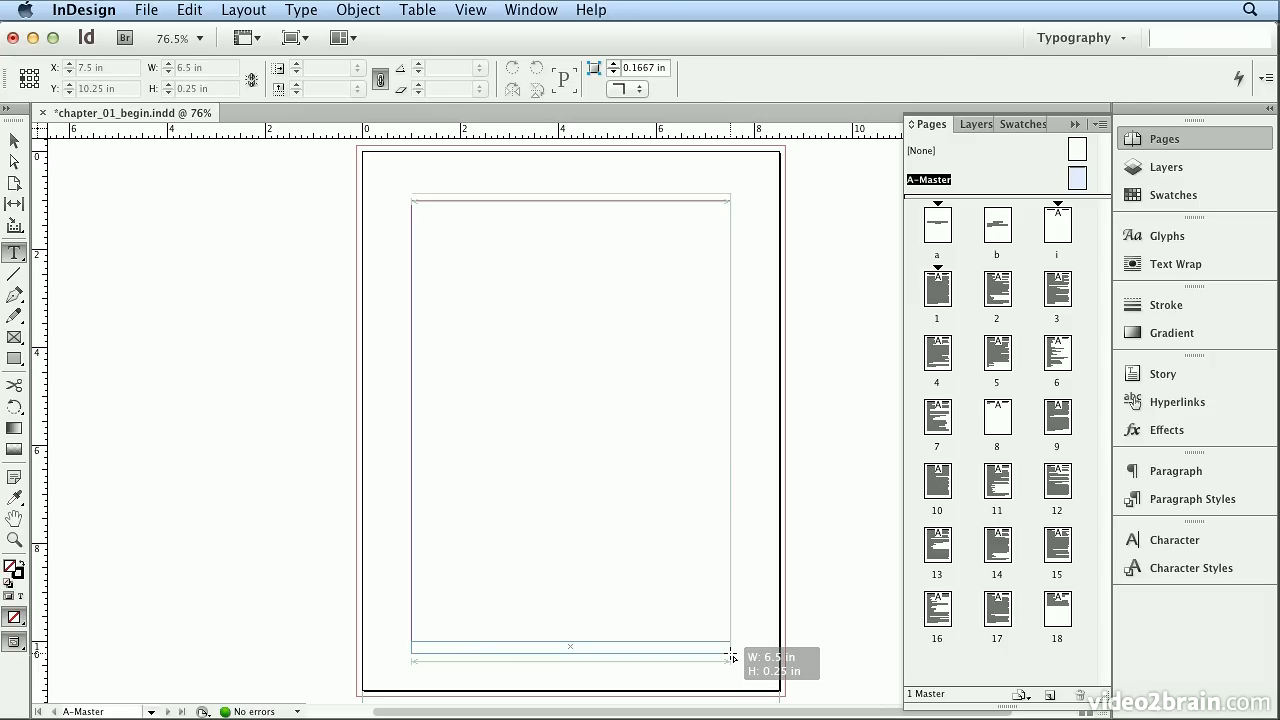
# - Finish the footer text frame on A-Master and insert a Current Page Number marker in it
pyautogui.moveTo(733, 657); pyautogui.dragTo(732, 655)
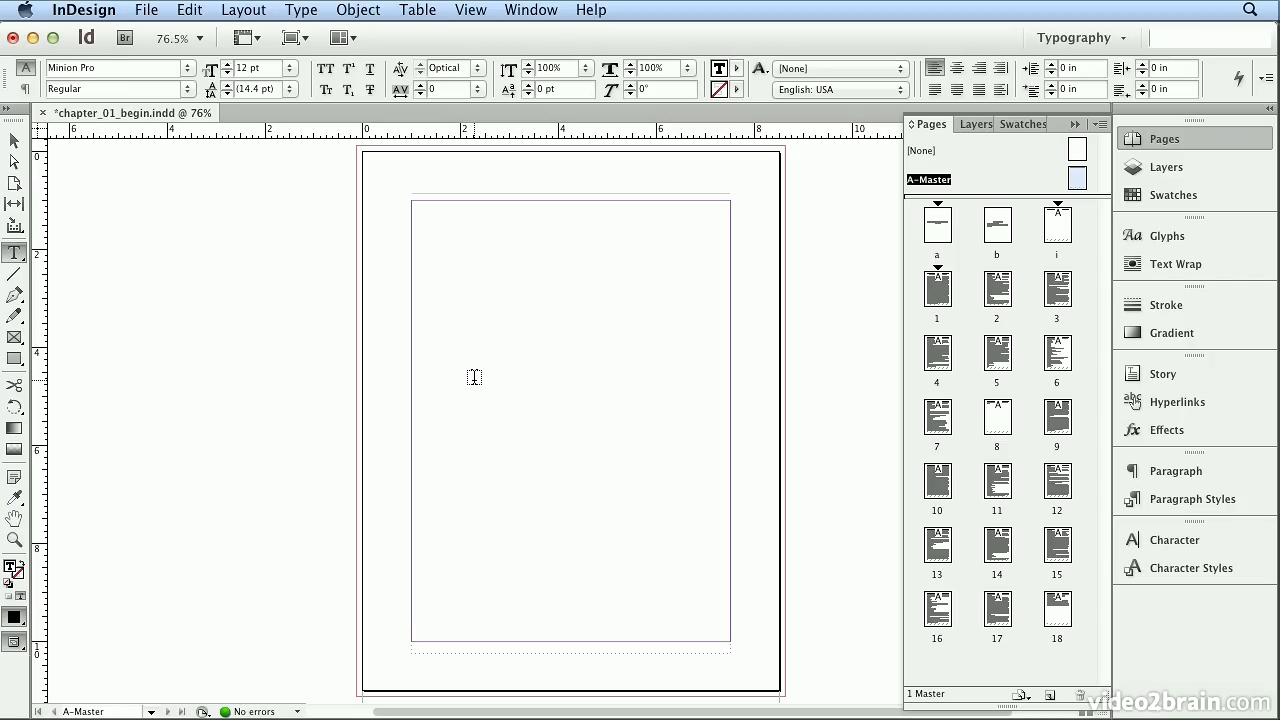
pyautogui.click(301, 10)
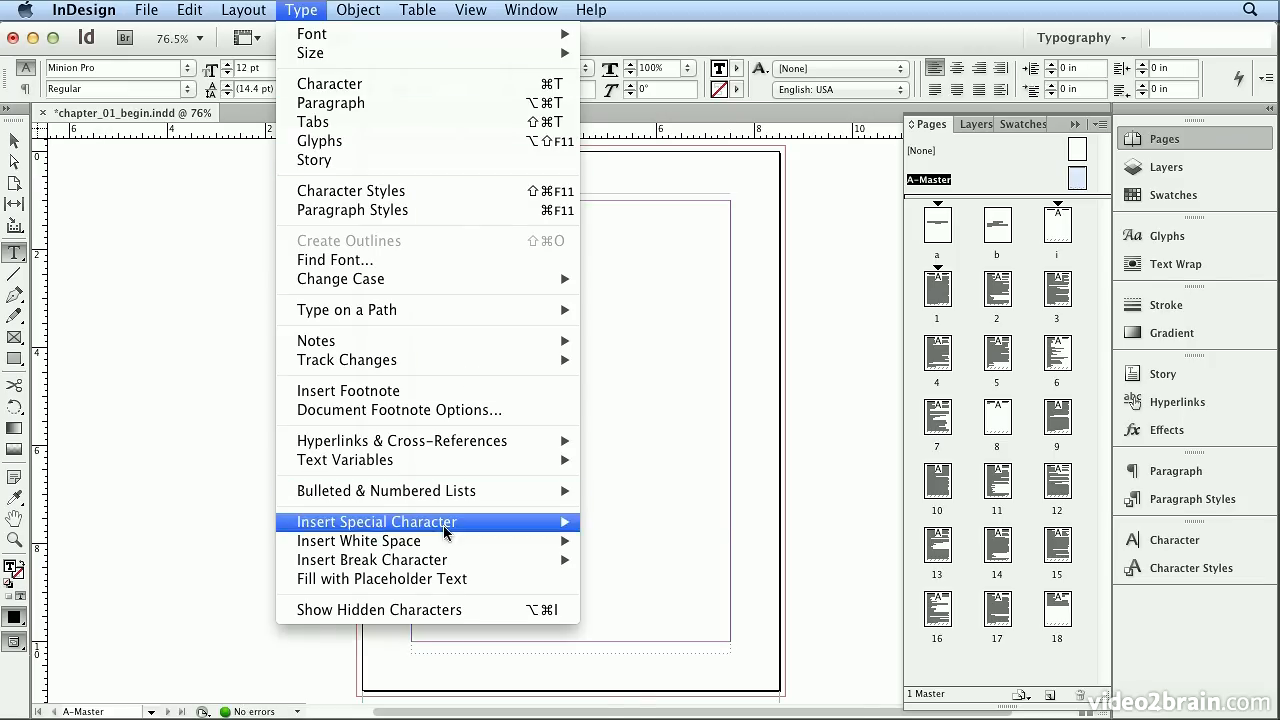
pyautogui.moveTo(452, 531)
pyautogui.moveTo(640, 543)
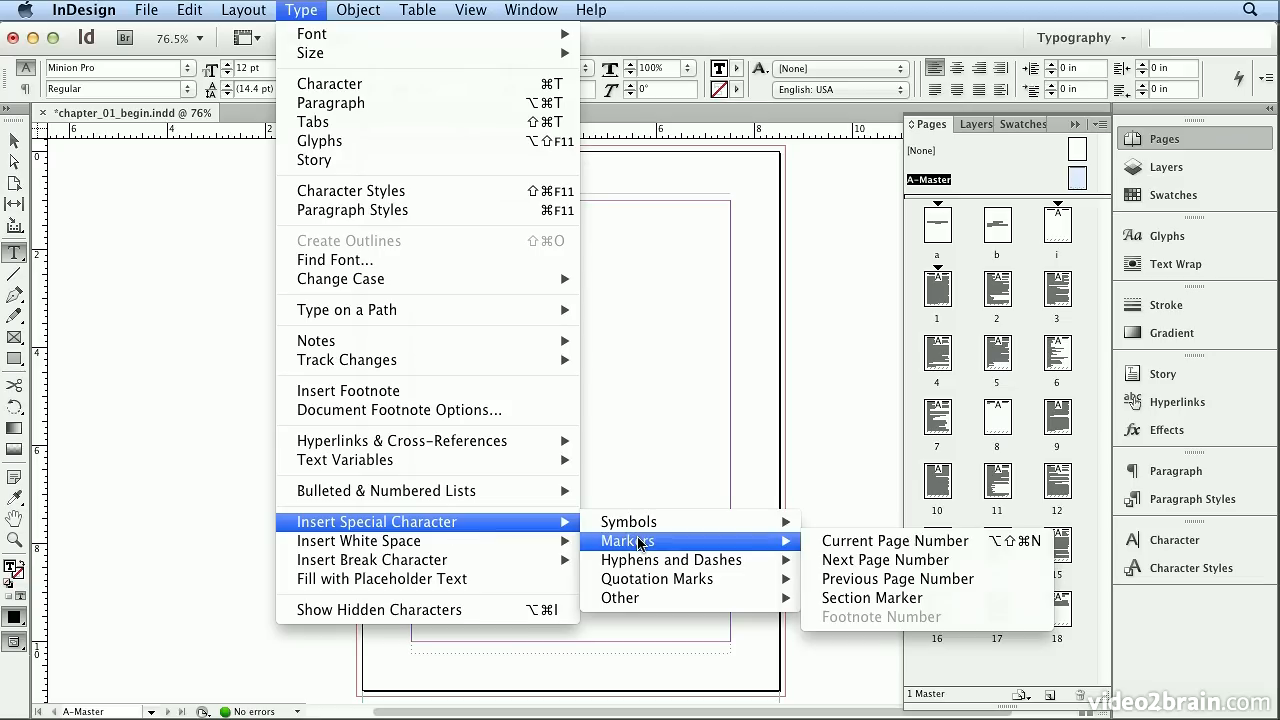
pyautogui.click(865, 544)
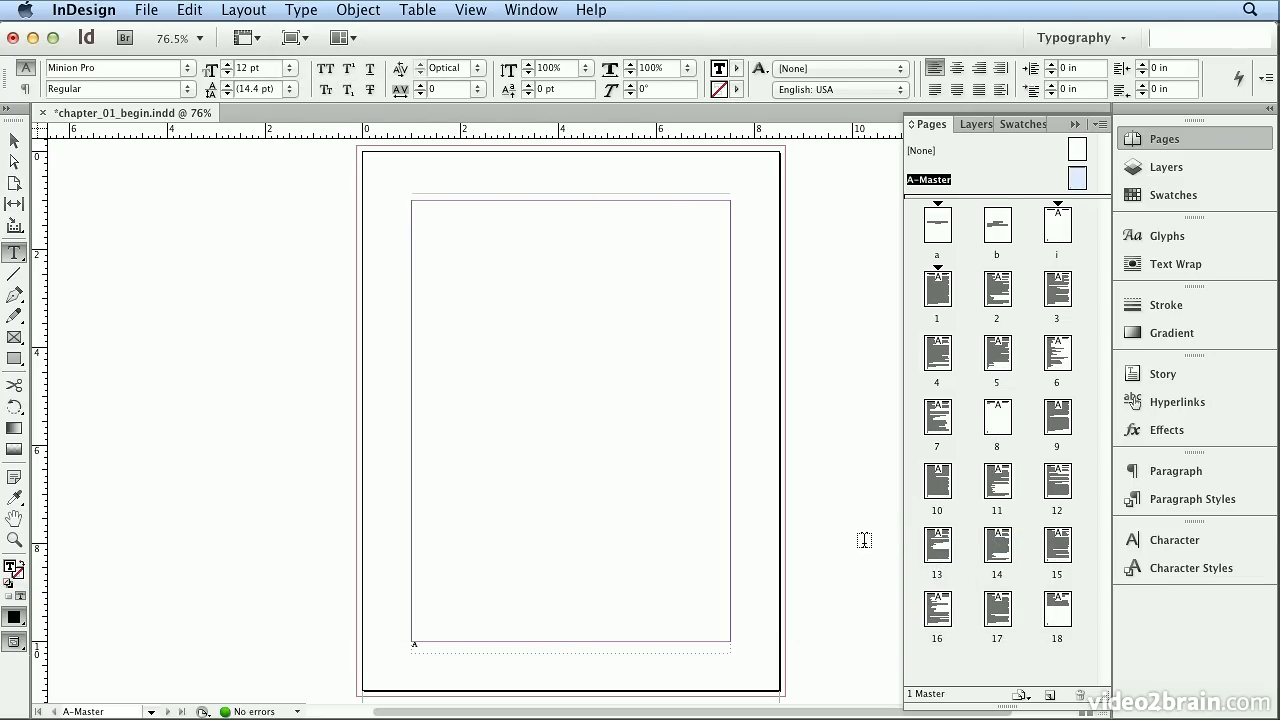
# - Centre the page number marker horizontally in the footer frame and align it vertically to the frame's bottom
pyautogui.click(955, 70)
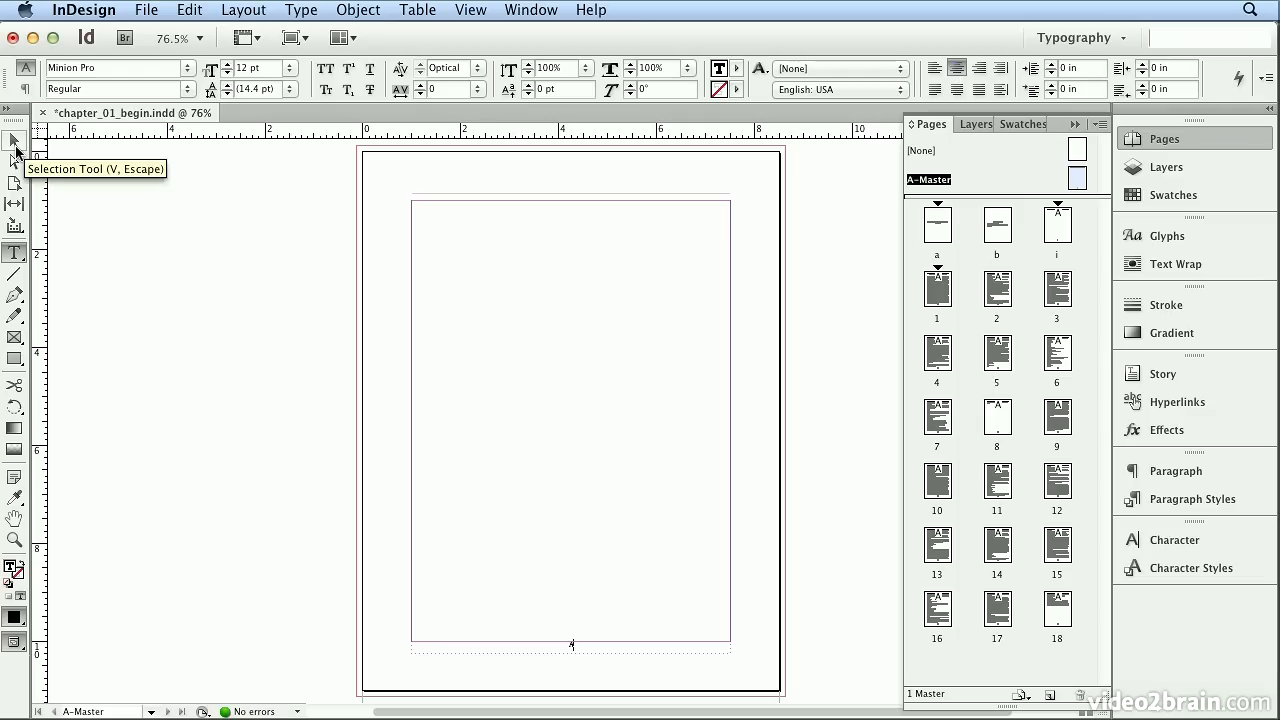
pyautogui.click(15, 150)
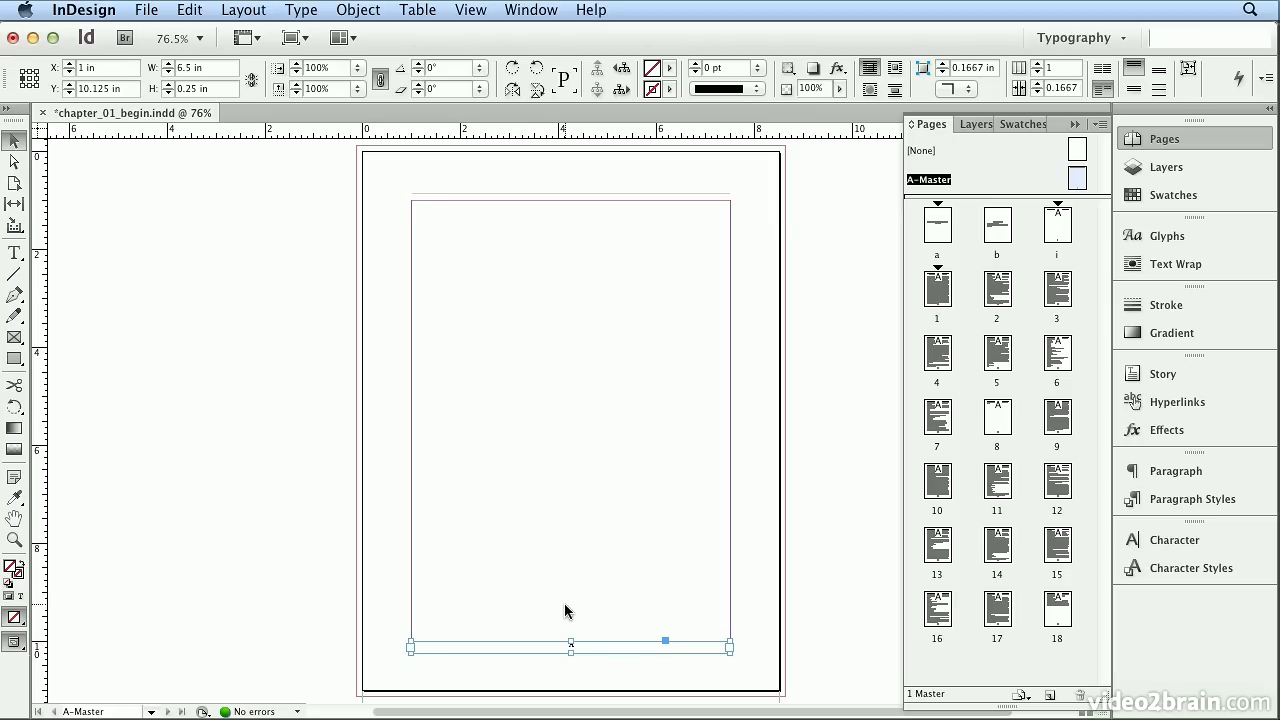
pyautogui.click(1156, 68)
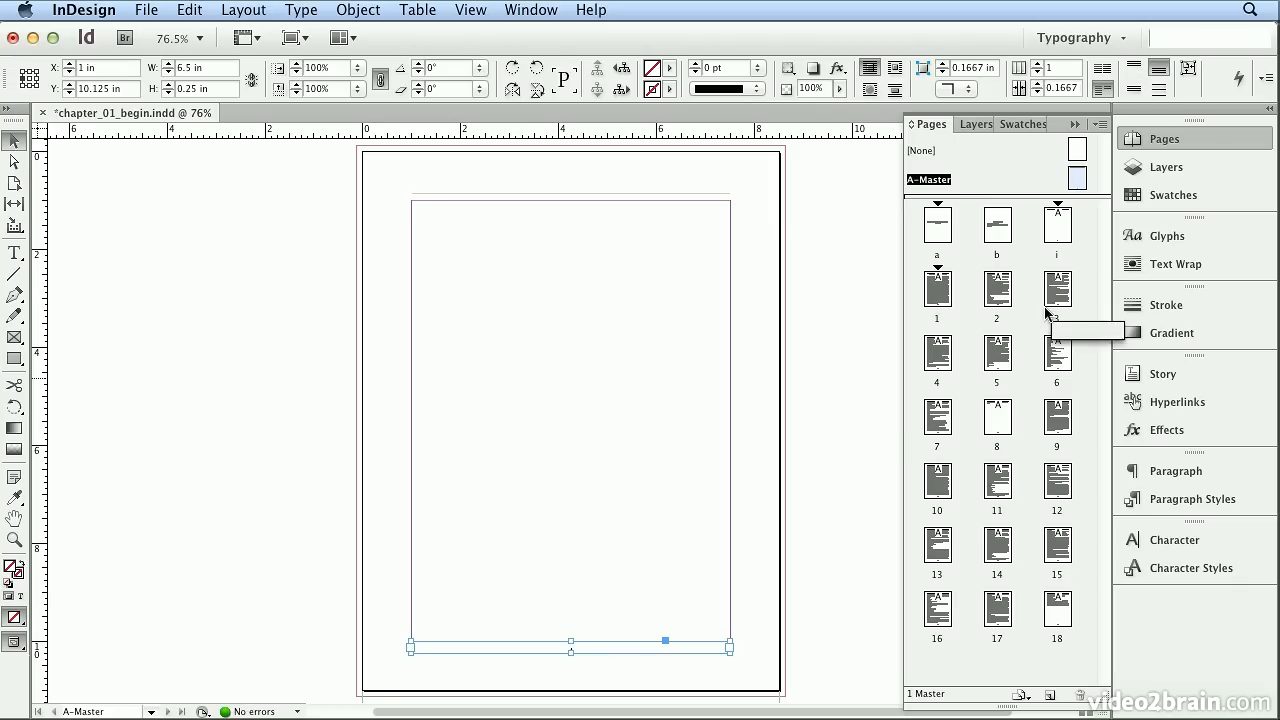
# - Check the footers of title page a, publication page b and the Contents page, looking closely at the Contents page number
pyautogui.doubleClick(945, 231)
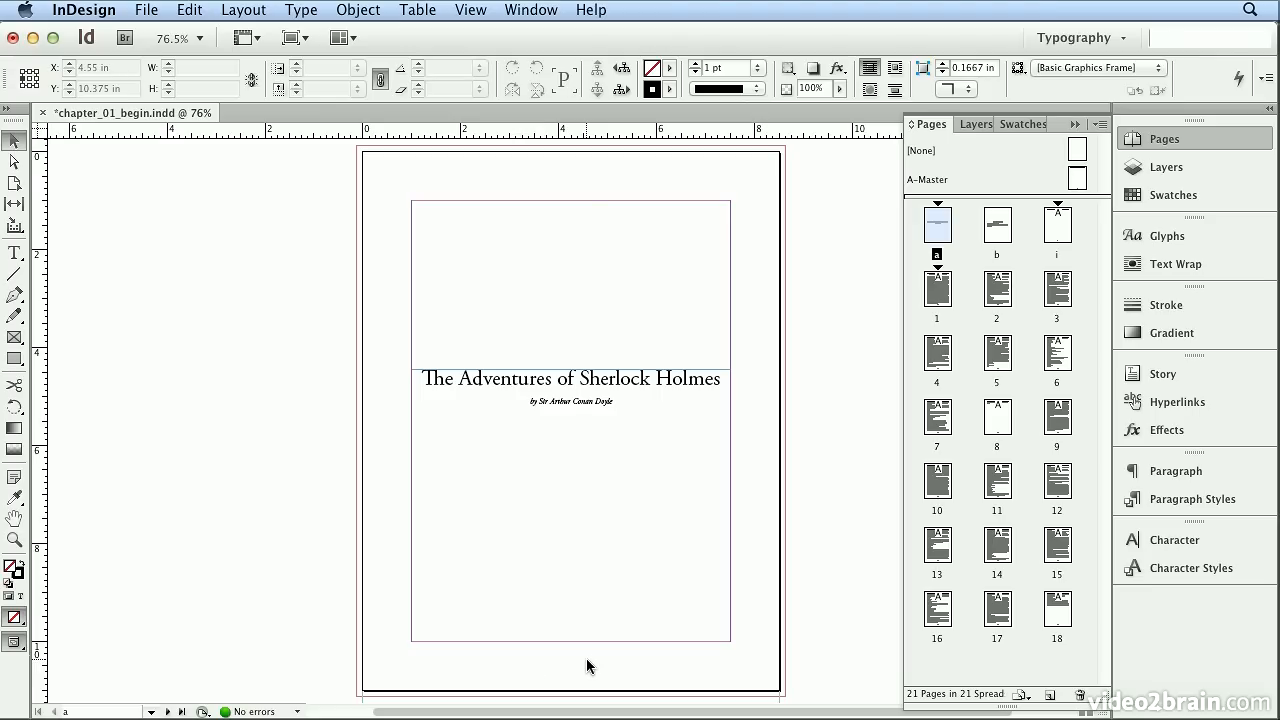
pyautogui.doubleClick(1003, 225)
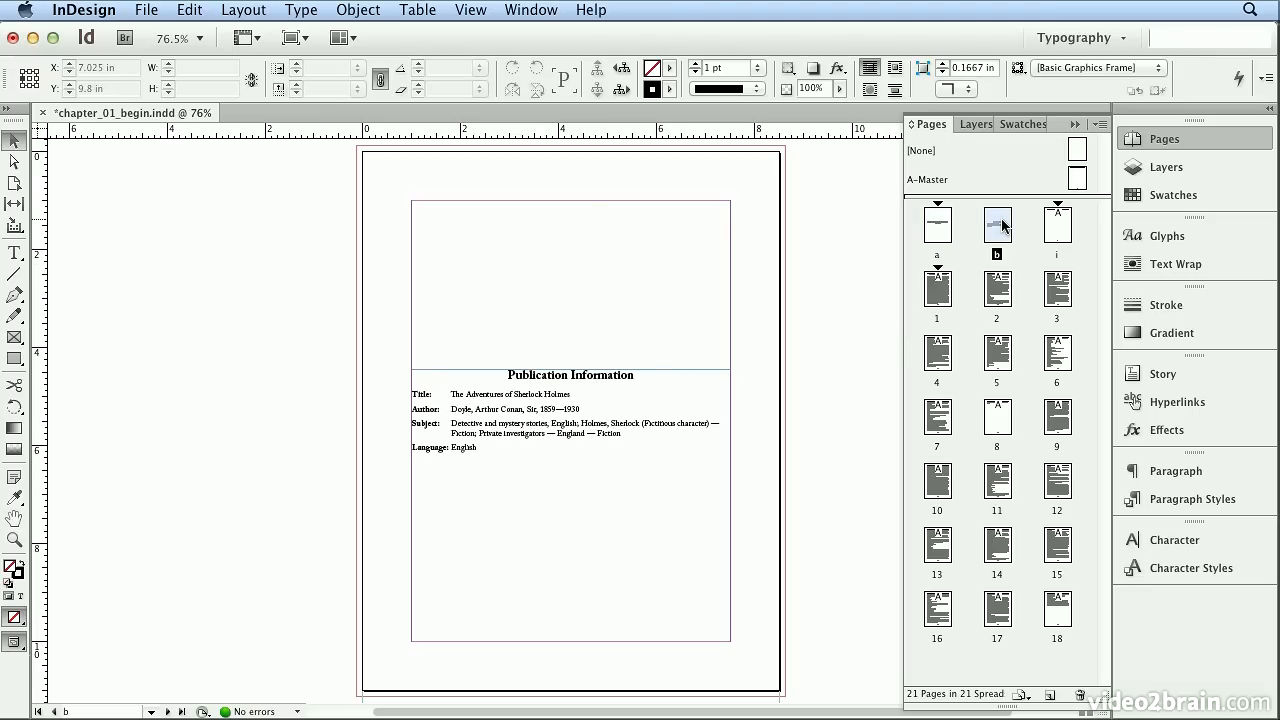
pyautogui.doubleClick(1053, 233)
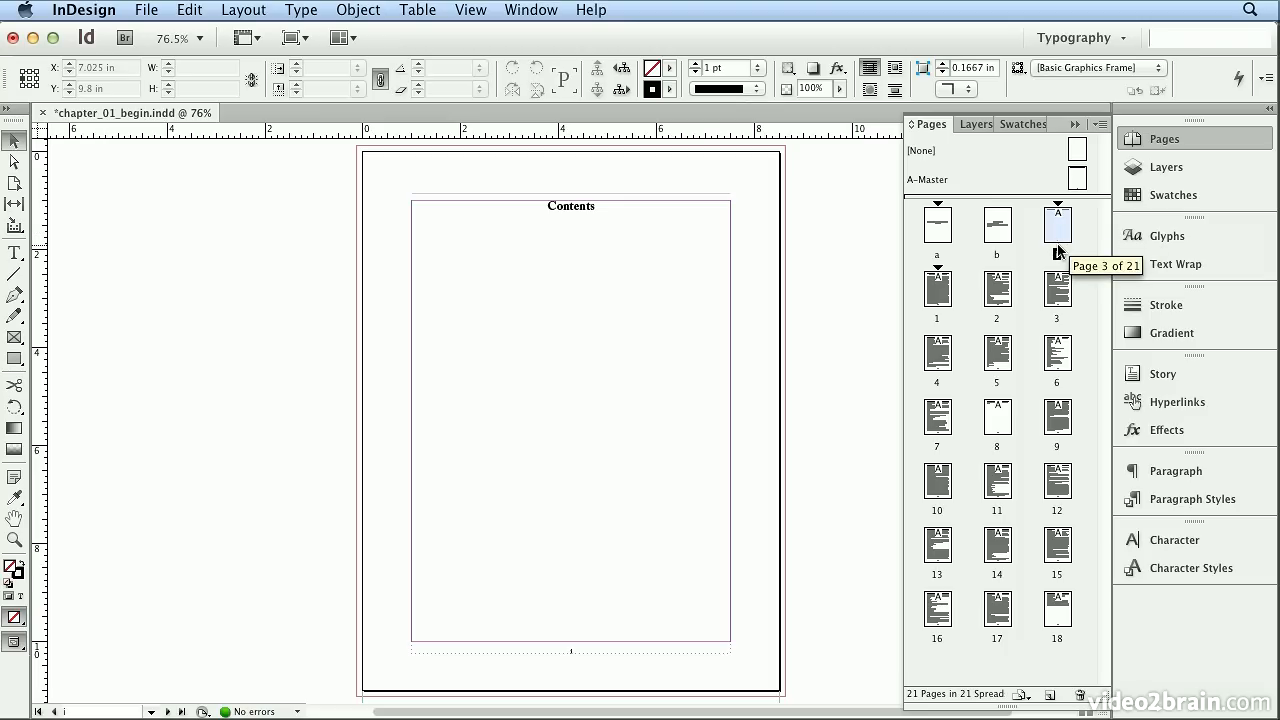
pyautogui.click(14, 539)
pyautogui.click(578, 662)
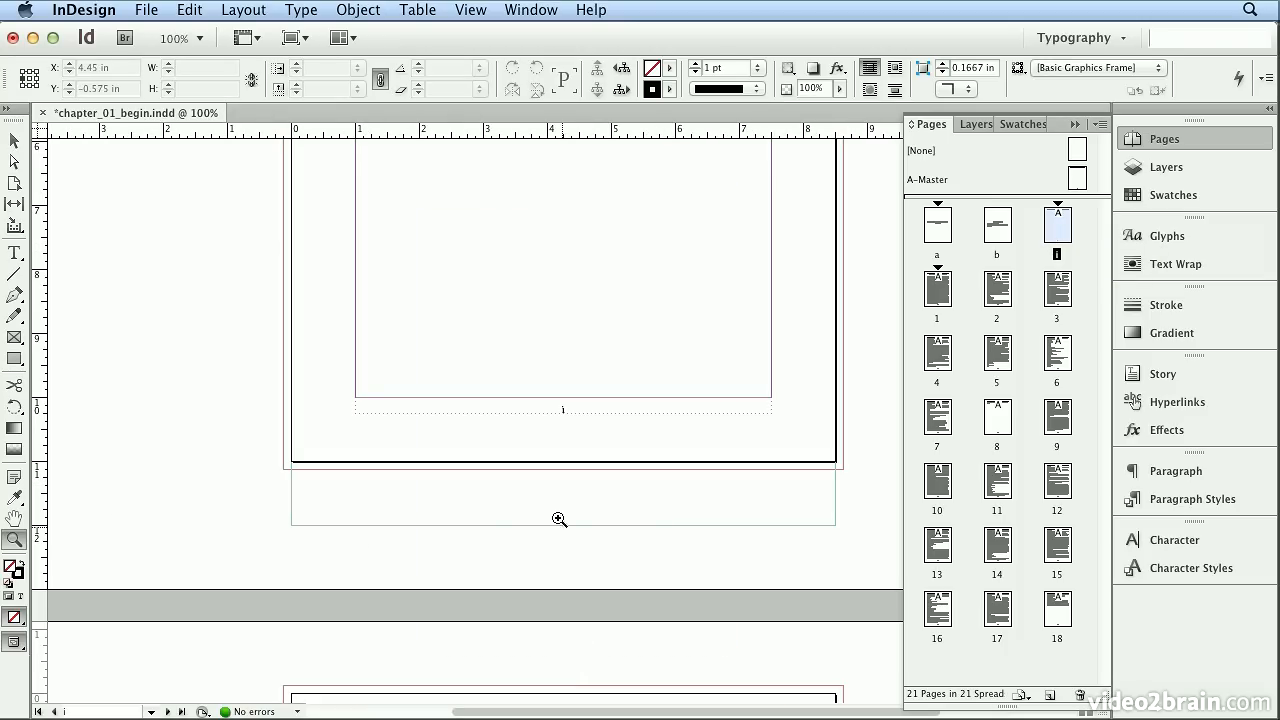
pyautogui.click(564, 431)
pyautogui.click(571, 393)
pyautogui.click(586, 434)
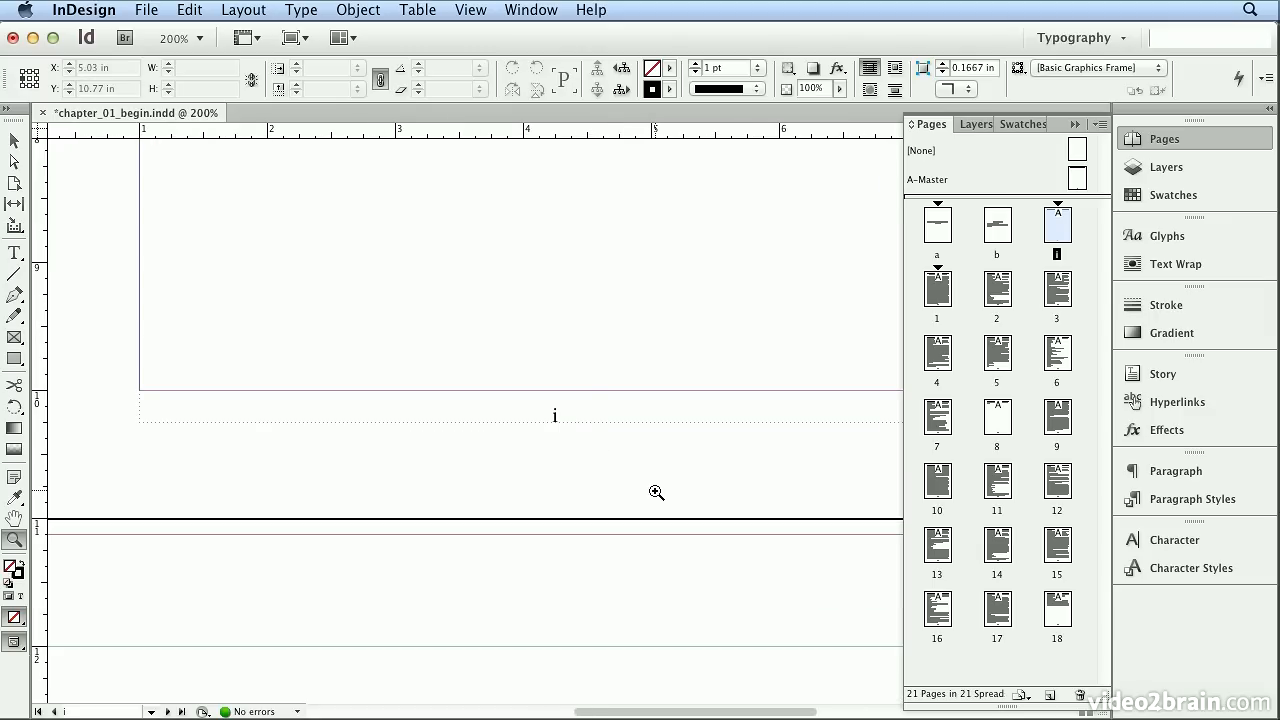
pyautogui.click(470, 10)
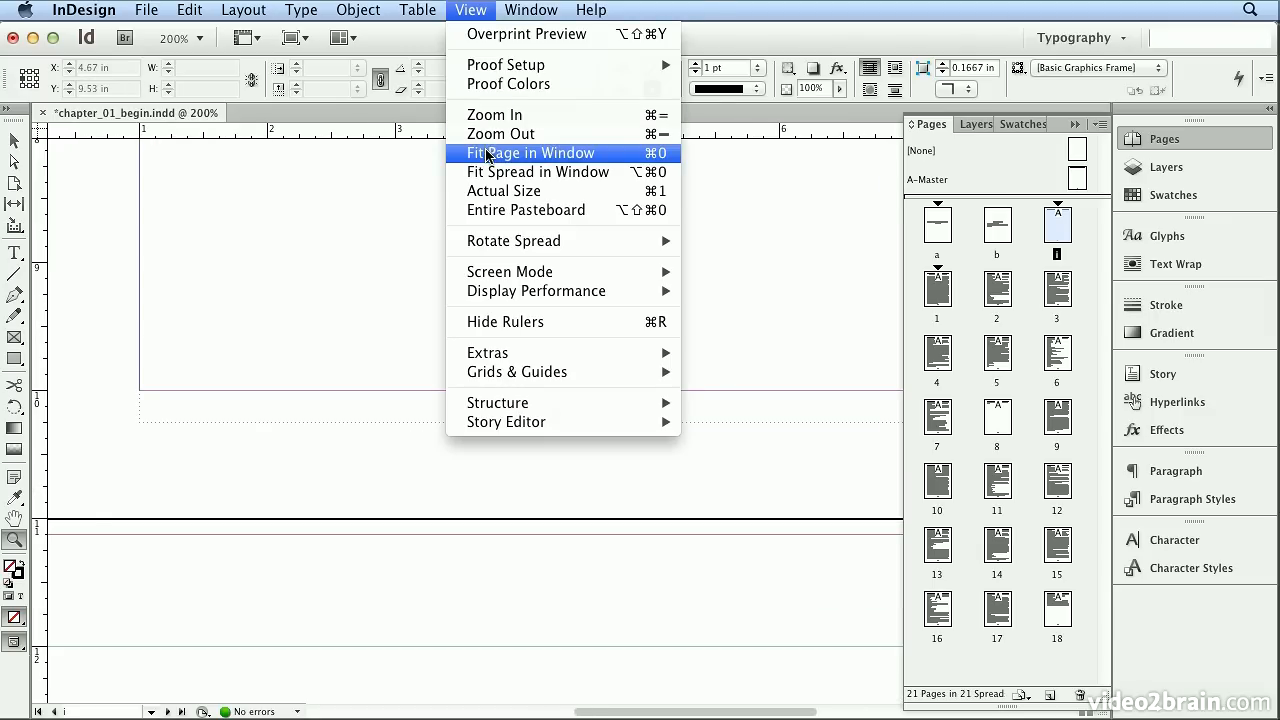
pyautogui.click(487, 155)
# - Check the footer page numbers on pages 1 to 4 of the first chapter, and return to page 1
pyautogui.doubleClick(937, 304)
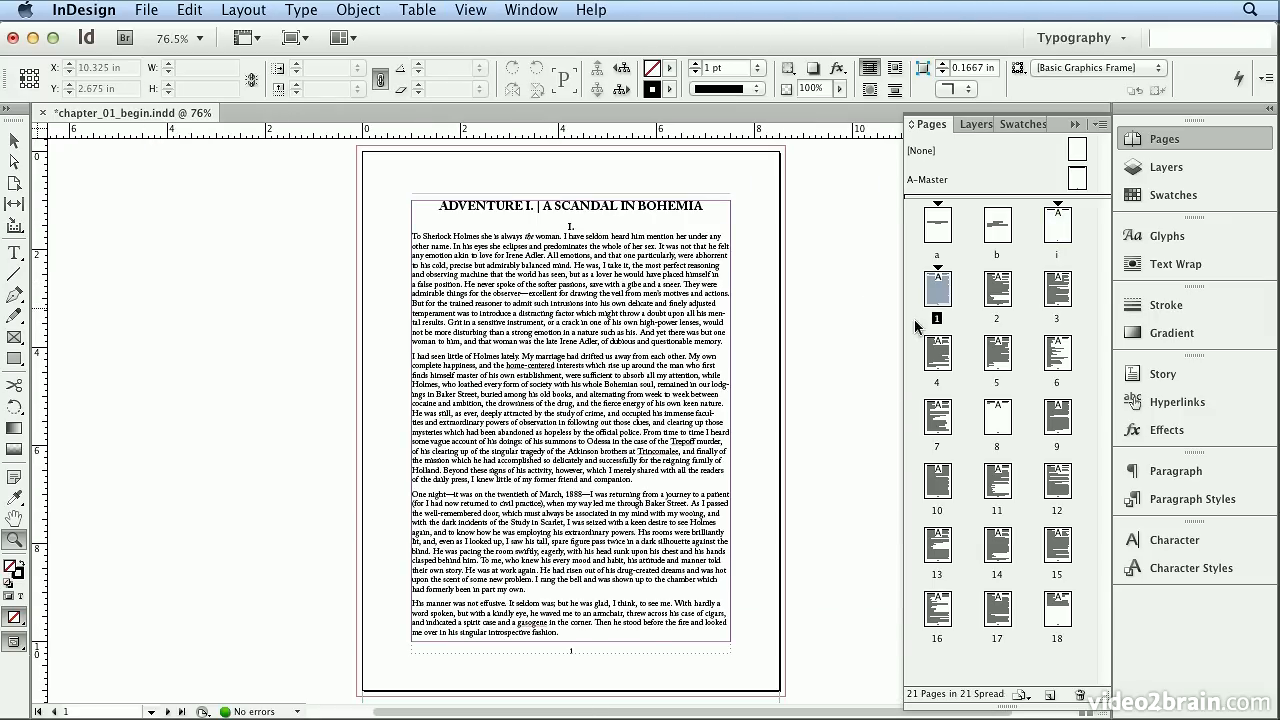
pyautogui.doubleClick(996, 292)
pyautogui.doubleClick(1057, 292)
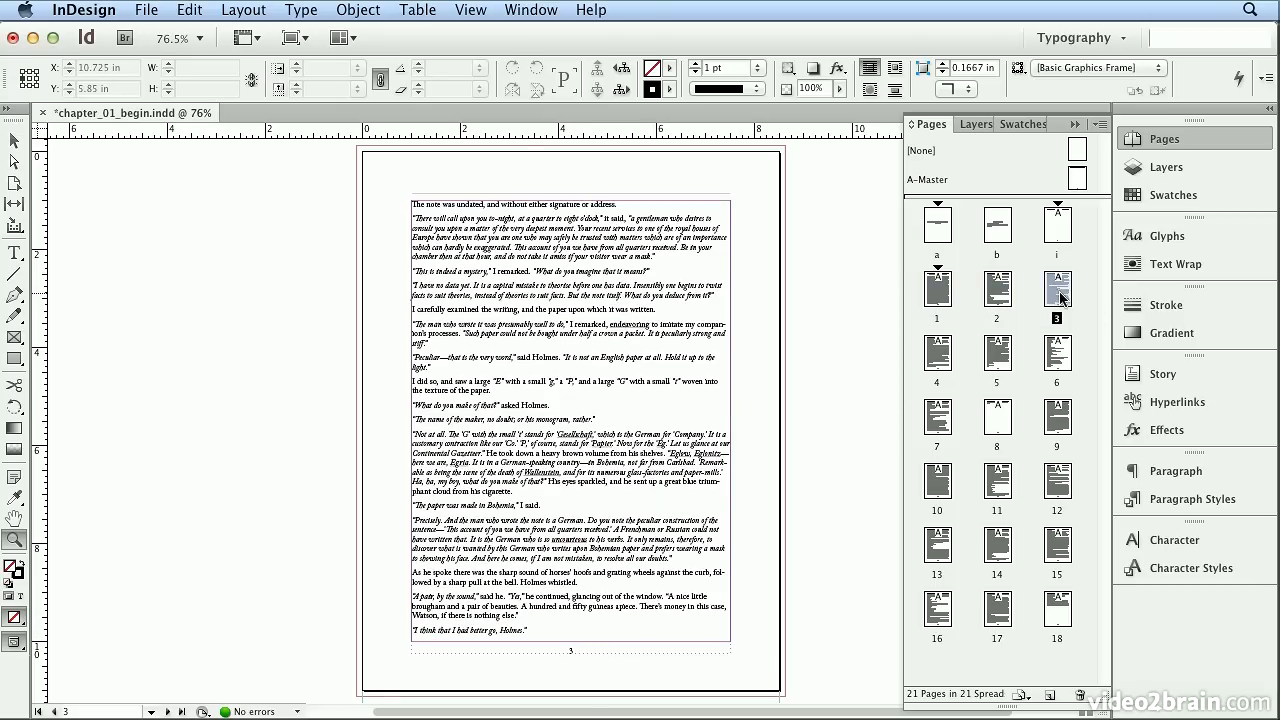
pyautogui.doubleClick(945, 358)
pyautogui.doubleClick(942, 298)
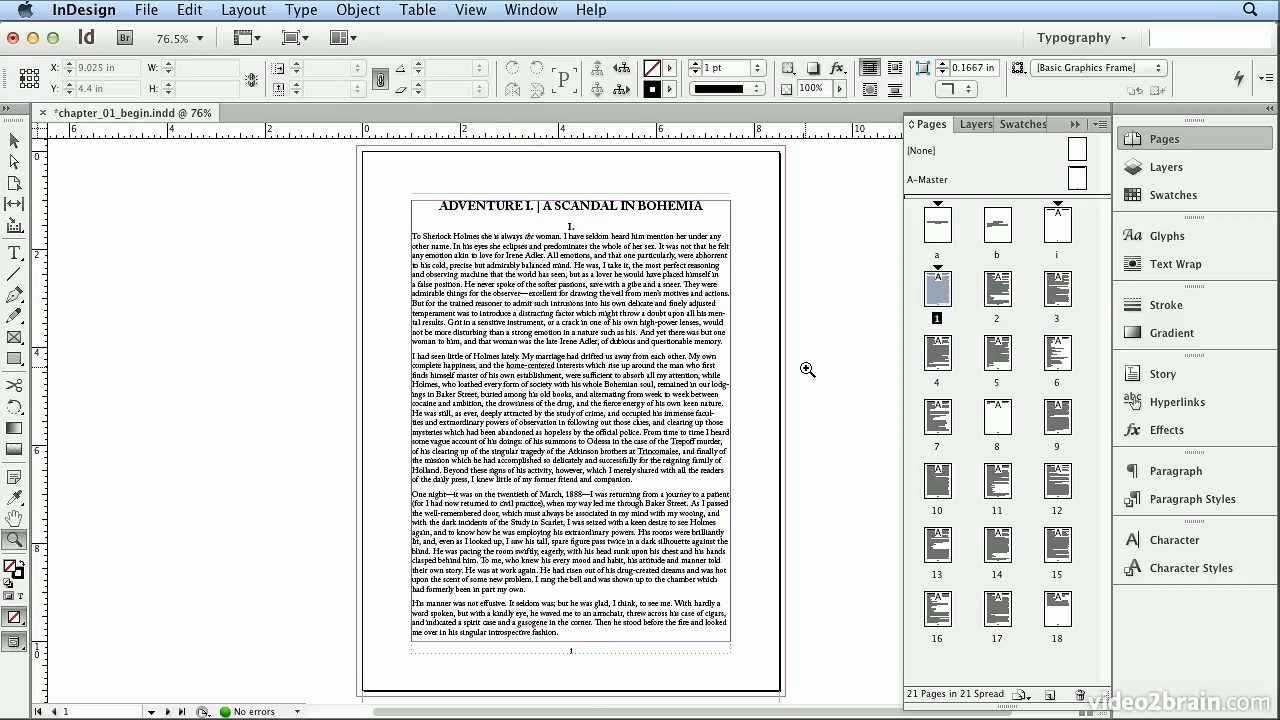
pyautogui.click(14, 142)
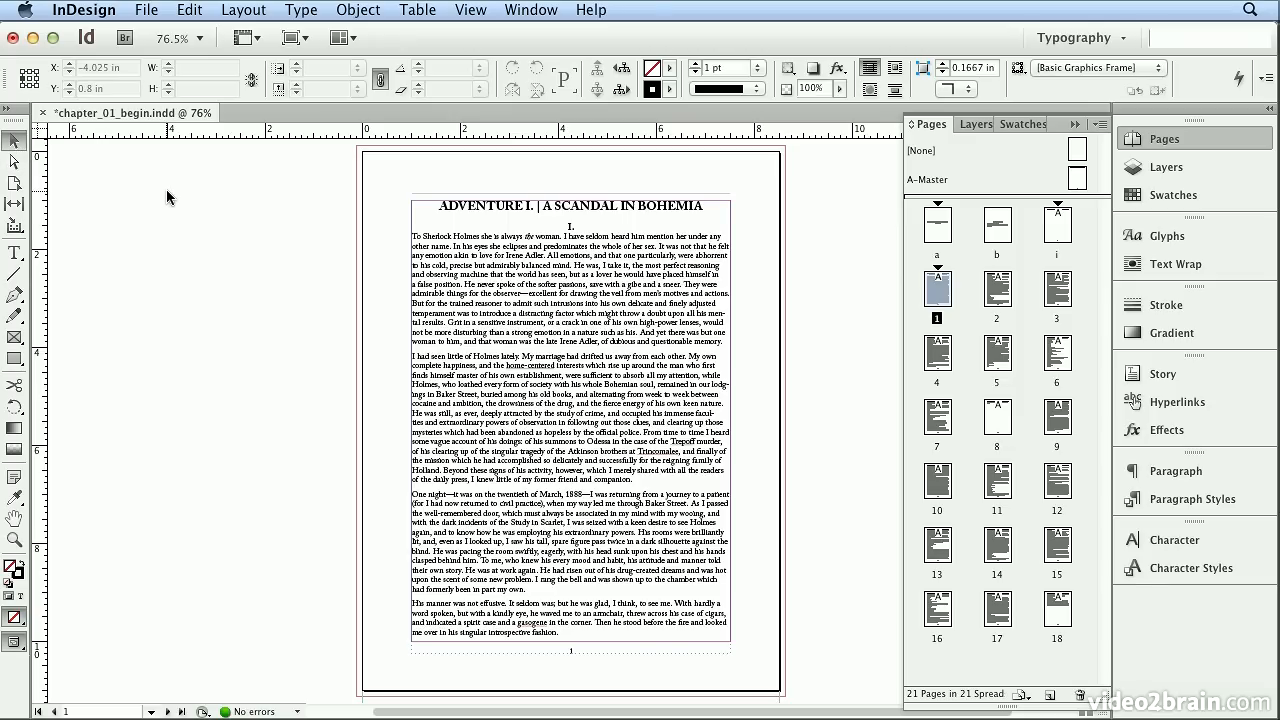
pyautogui.click(258, 9)
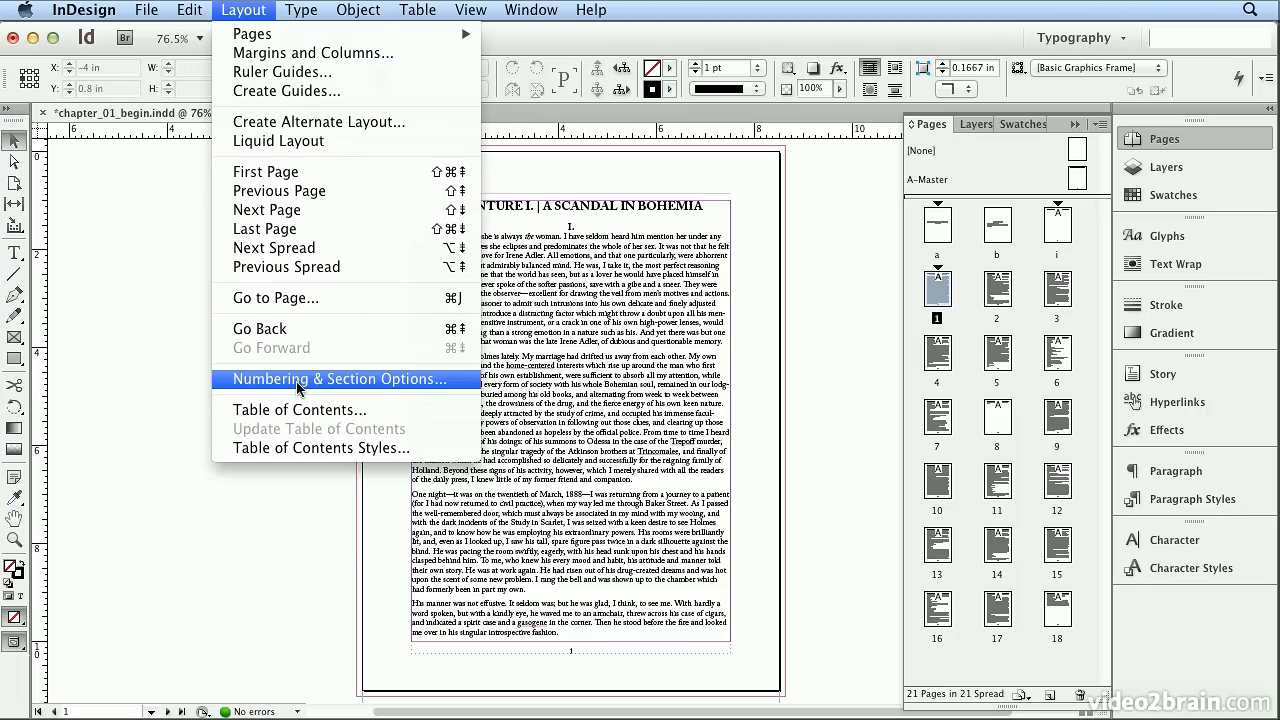
pyautogui.click(244, 11)
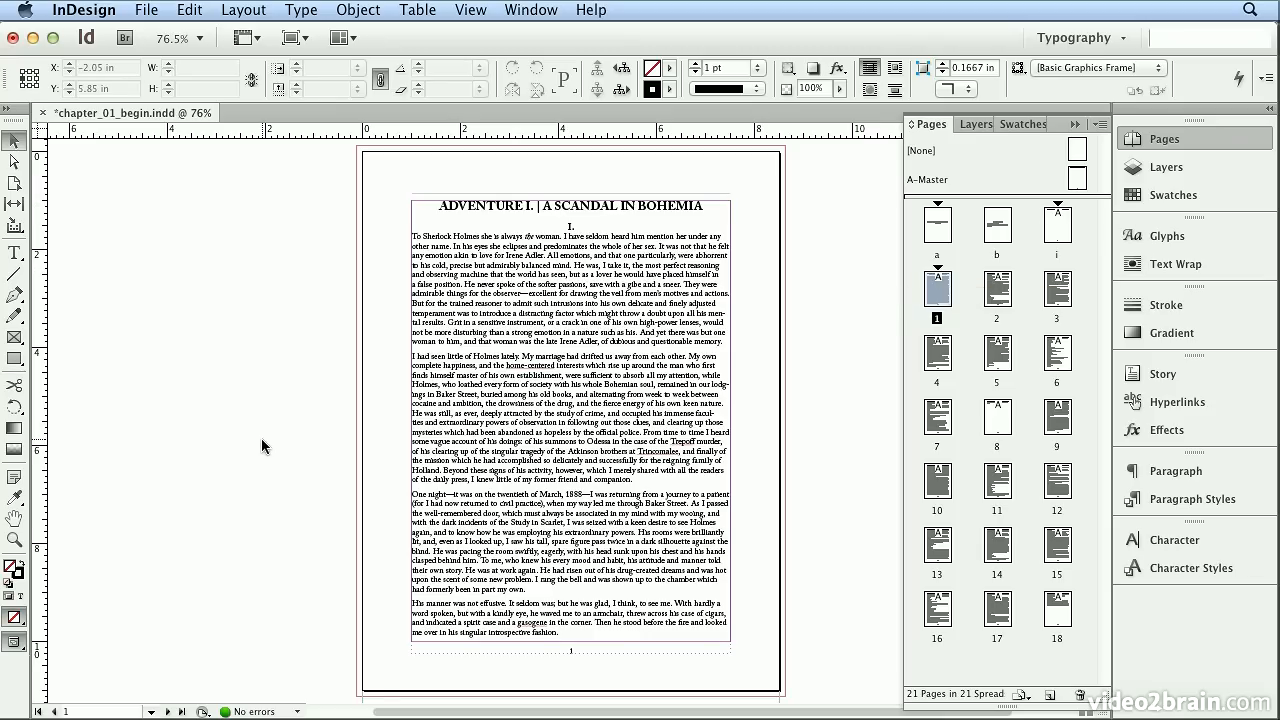
# - Collapse the Pages panel
pyautogui.click(1132, 146)
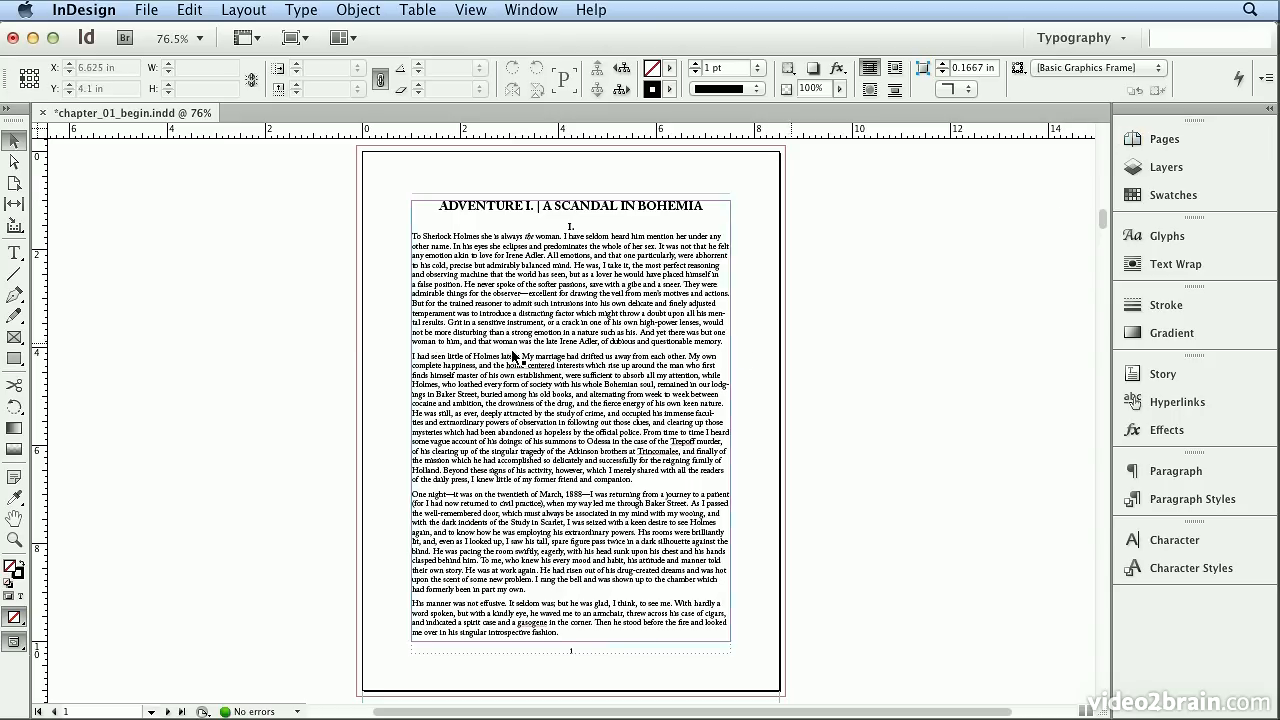